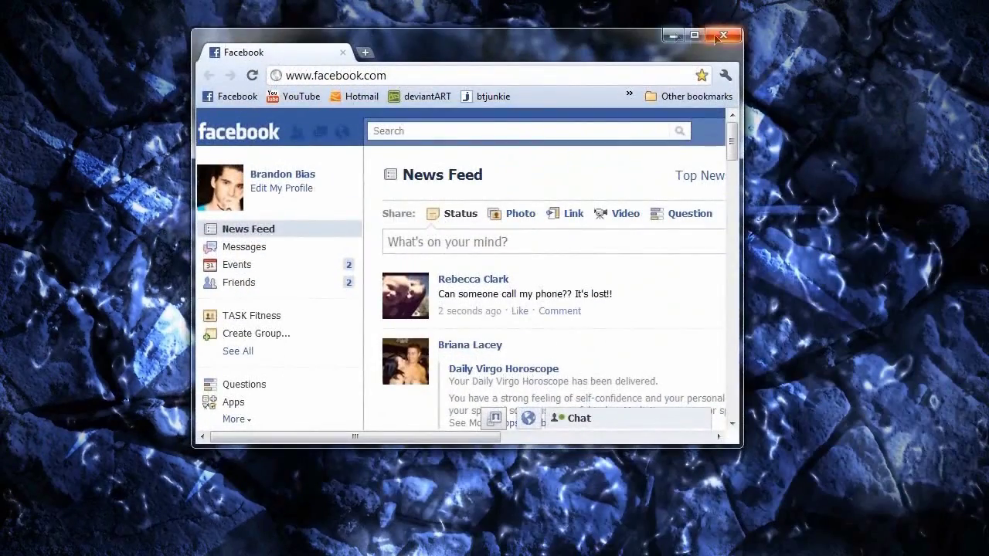
Step: Maximize the Chrome window showing the Facebook News Feed
left_click(695, 34)
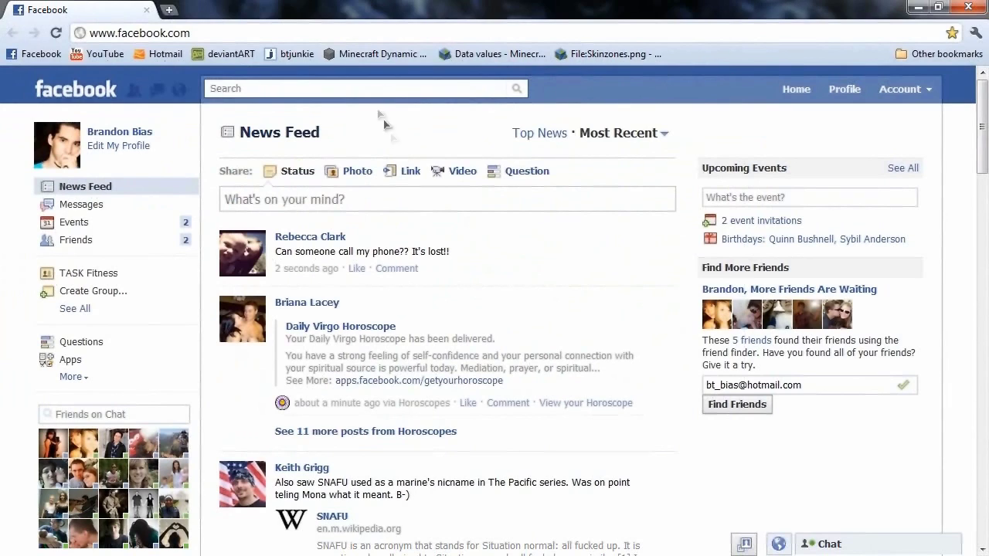
Step: Search Facebook for 'ch' and open the Ch-Ch-Check It Productions page from the Pages suggestions
left_click(371, 88)
type("c")
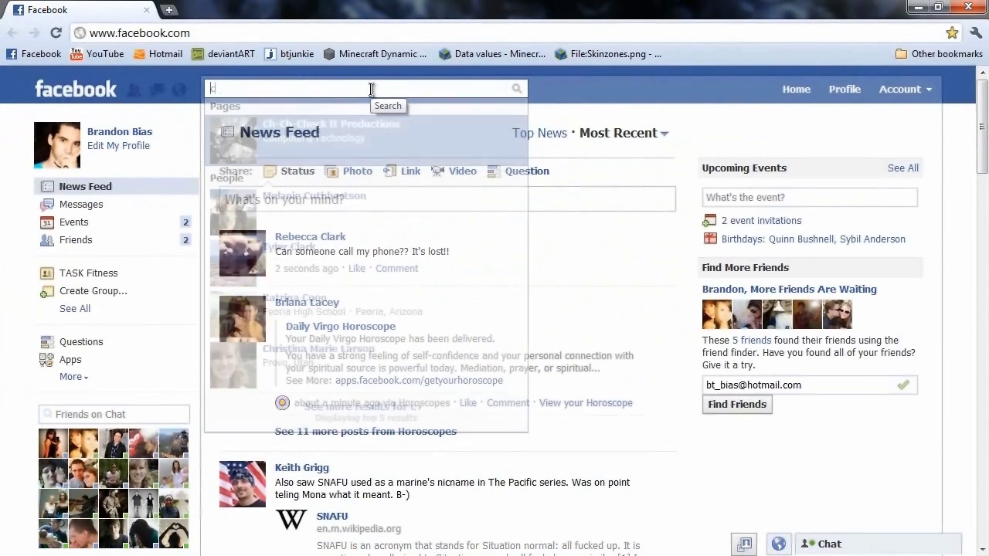
type("h")
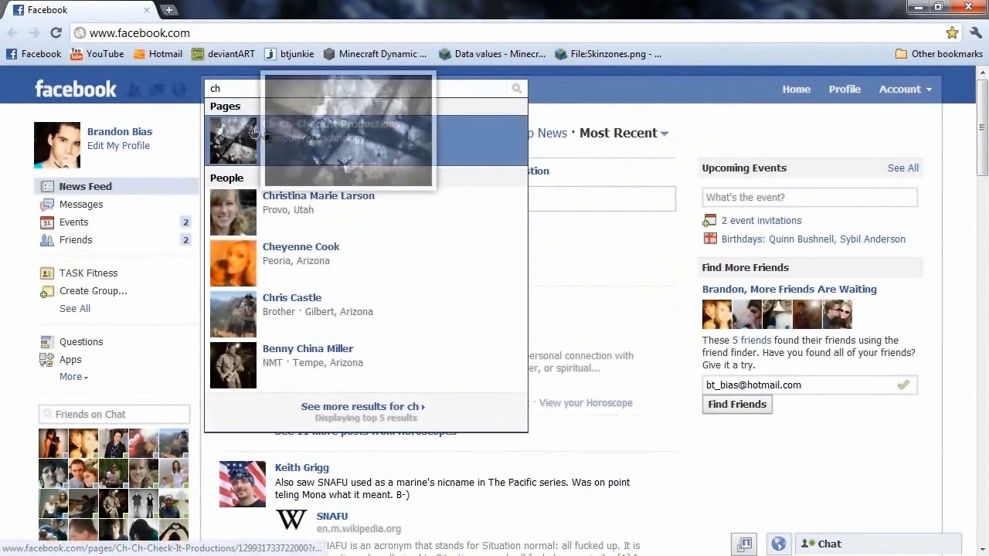
left_click(338, 146)
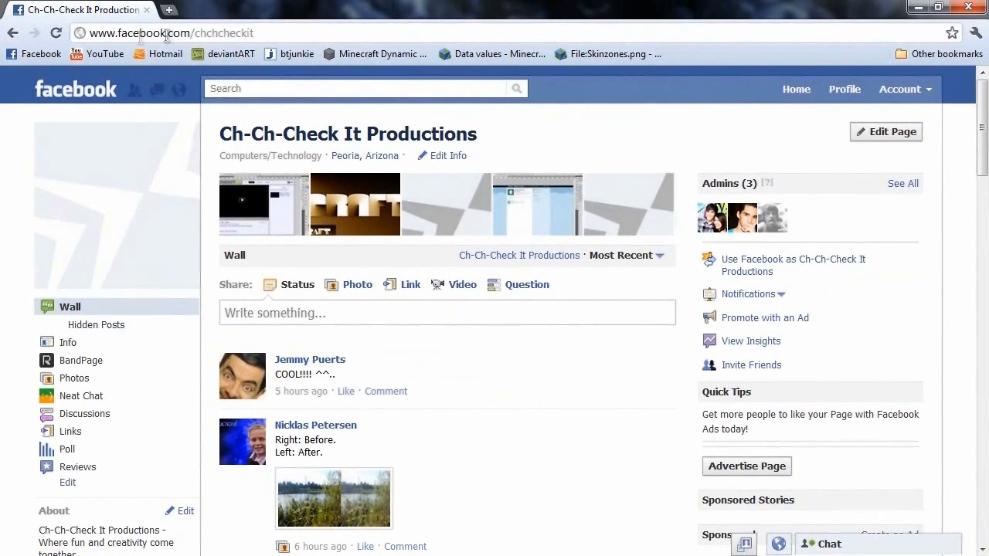
scroll(425, 309, "down", 2)
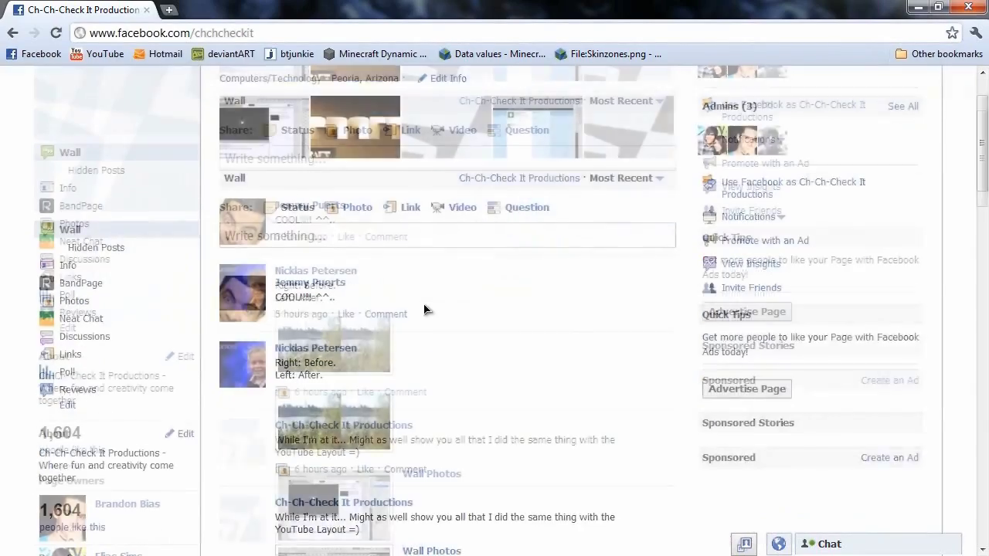
scroll(541, 316, "down", 3)
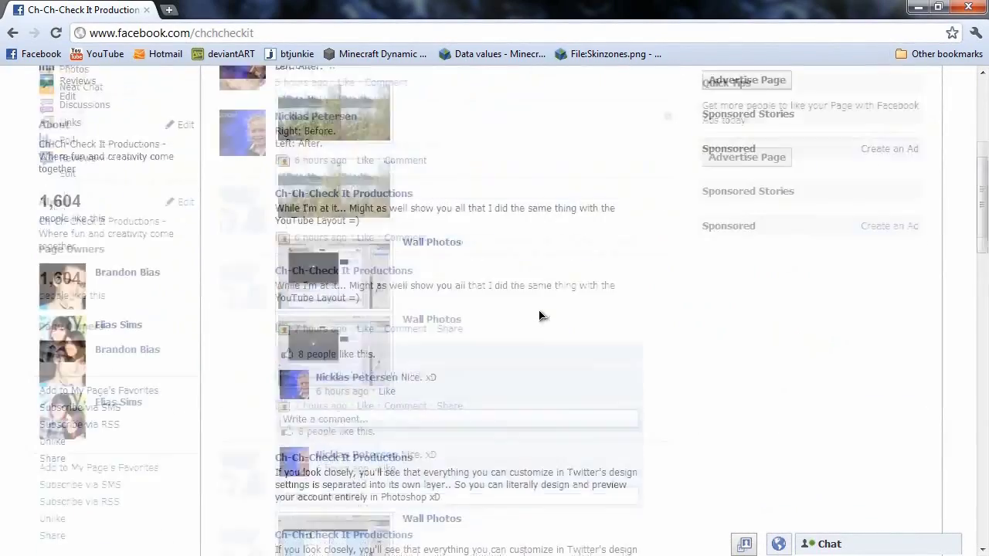
scroll(541, 315, "up", 3)
scroll(539, 315, "up", 2)
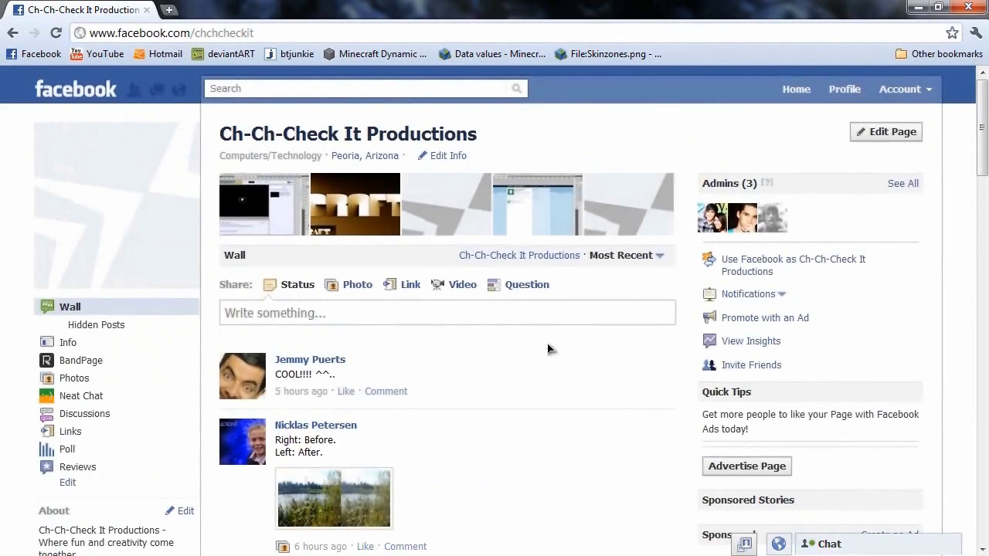
scroll(537, 336, "down", 6)
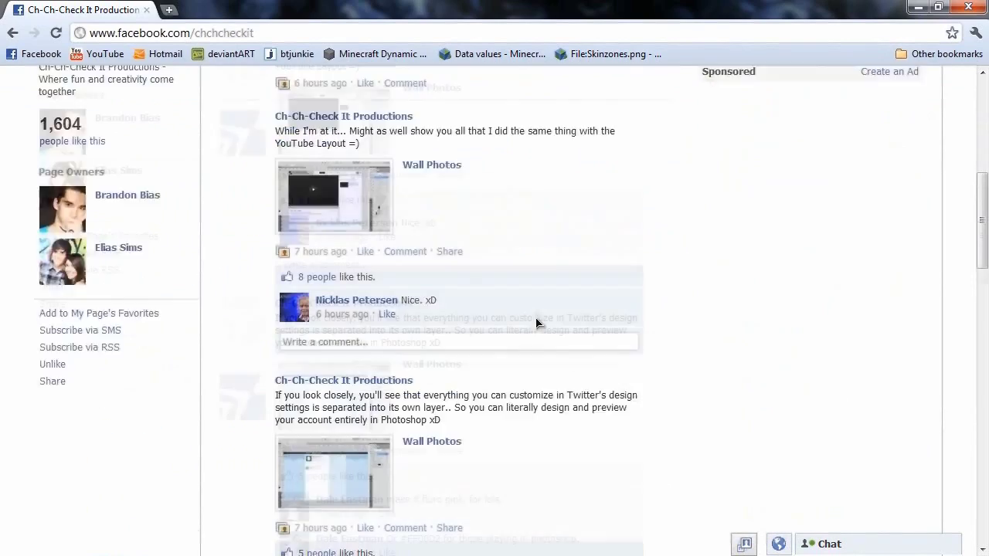
scroll(539, 323, "down", 8)
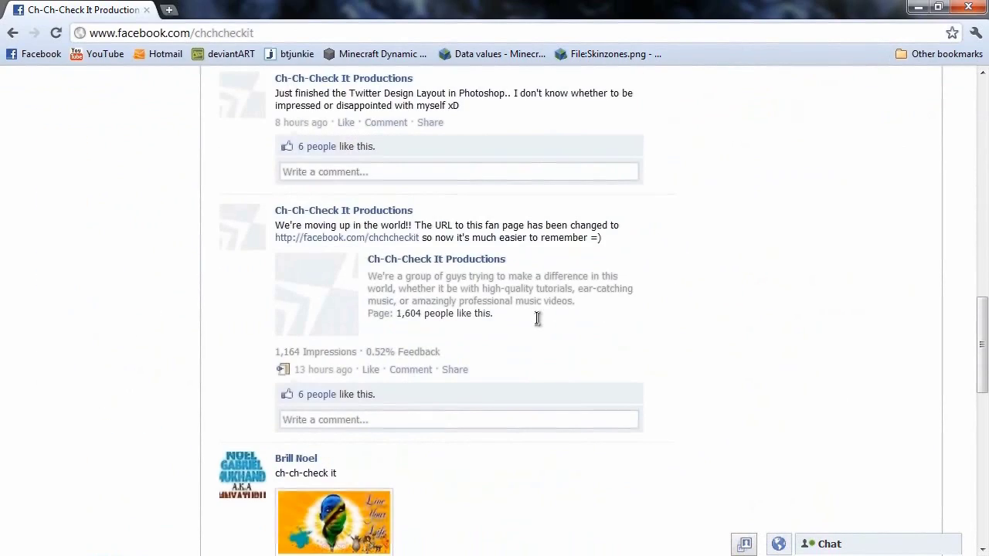
scroll(537, 321, "down", 5)
scroll(536, 325, "up", 13)
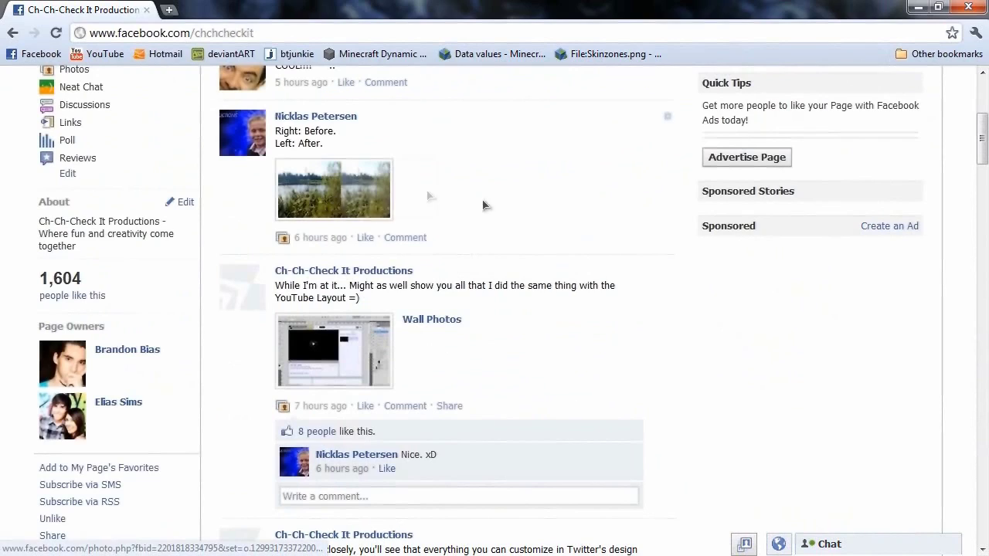
mouse_move(326, 190)
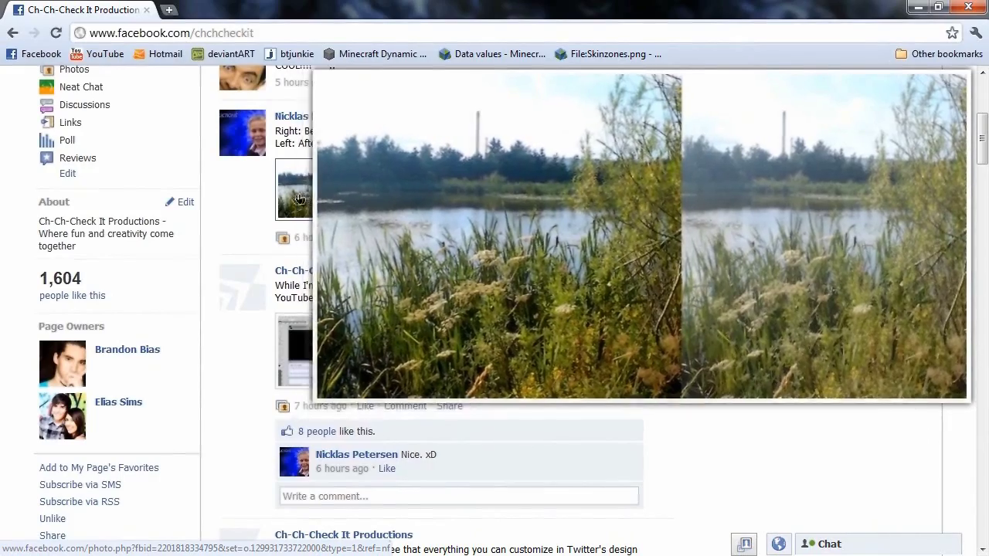
scroll(456, 260, "up", 2)
scroll(465, 236, "down", 5)
scroll(465, 236, "down", 5)
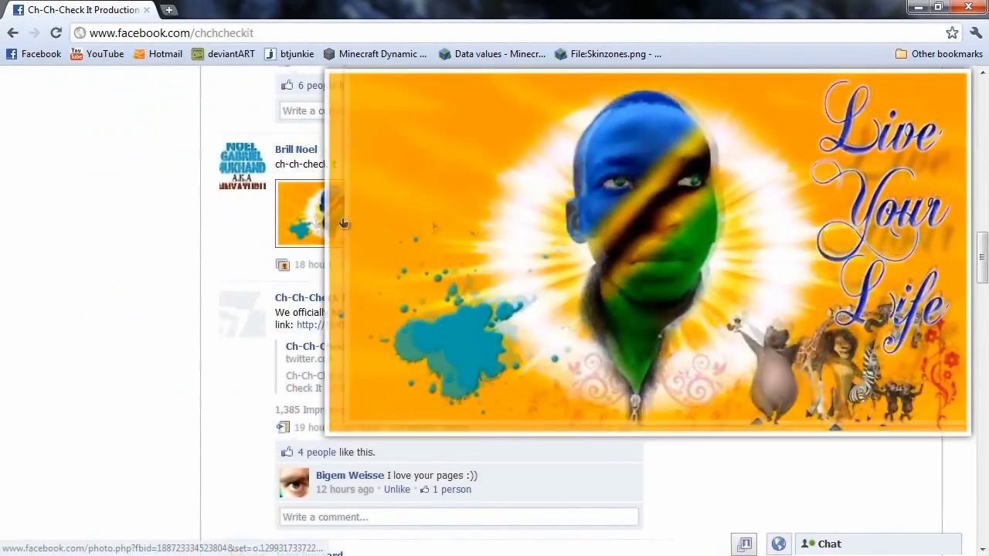
scroll(472, 232, "down", 9)
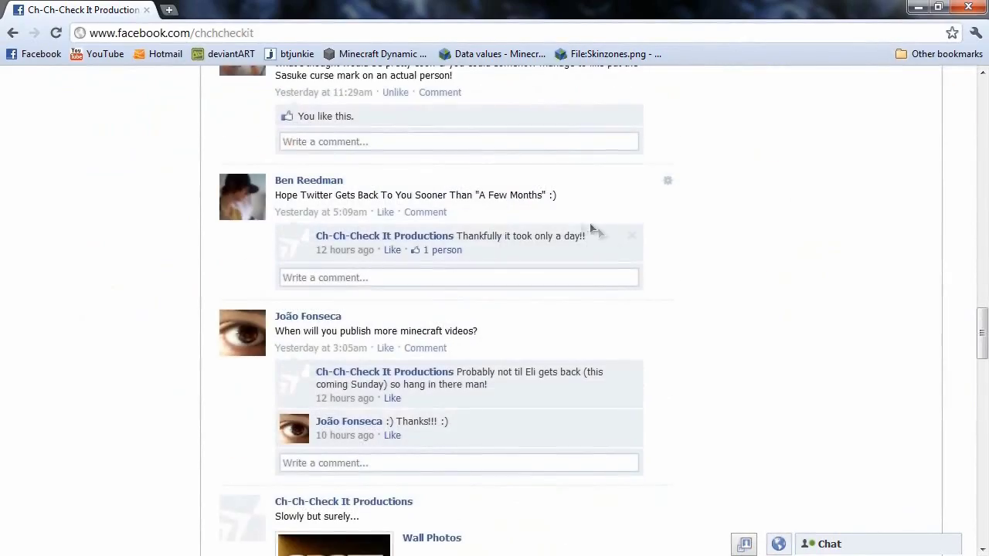
scroll(592, 231, "up", 20)
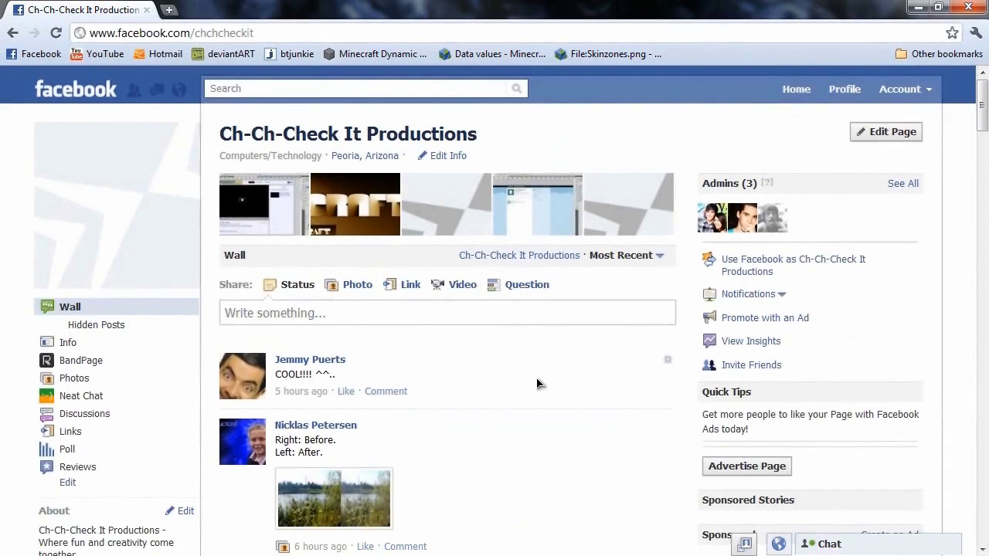
left_click(300, 35)
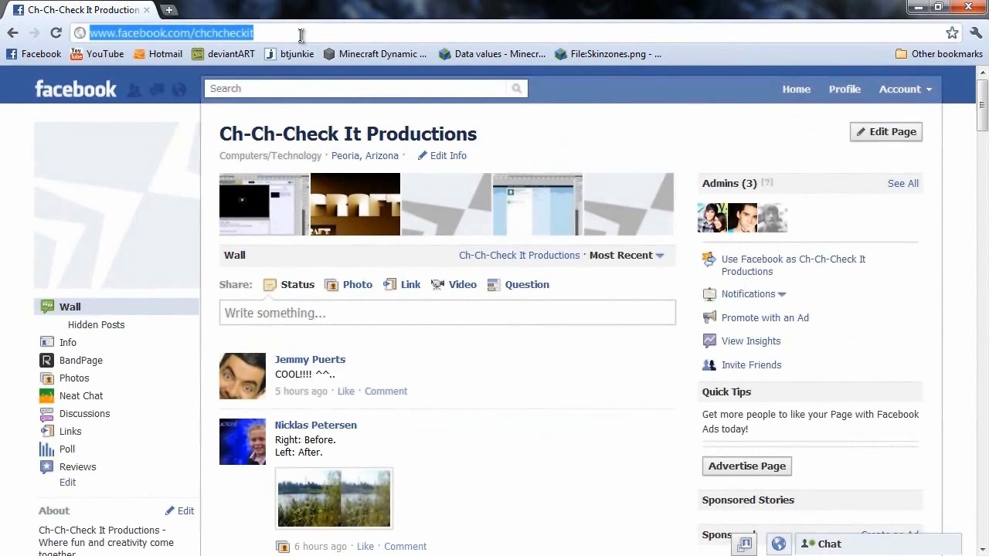
type("tw")
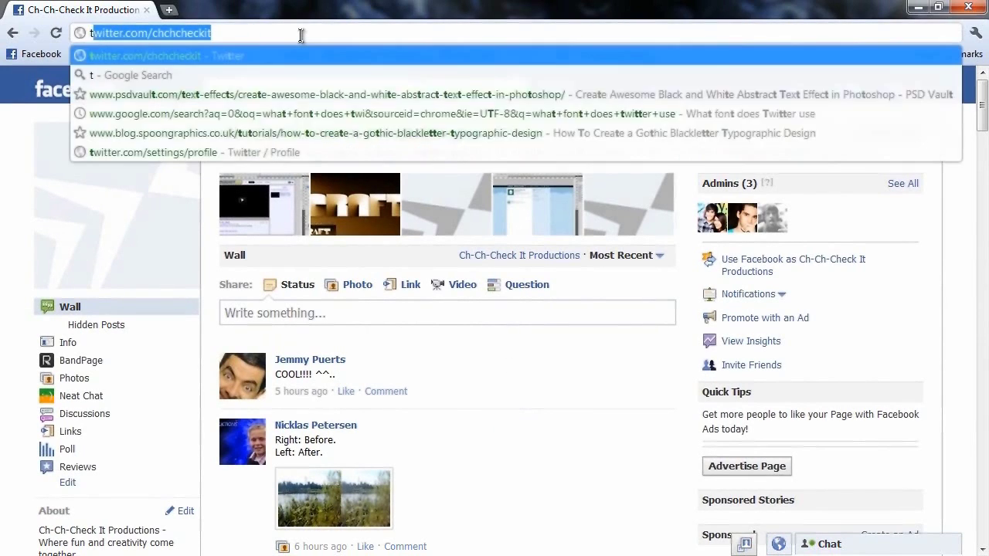
key("Return")
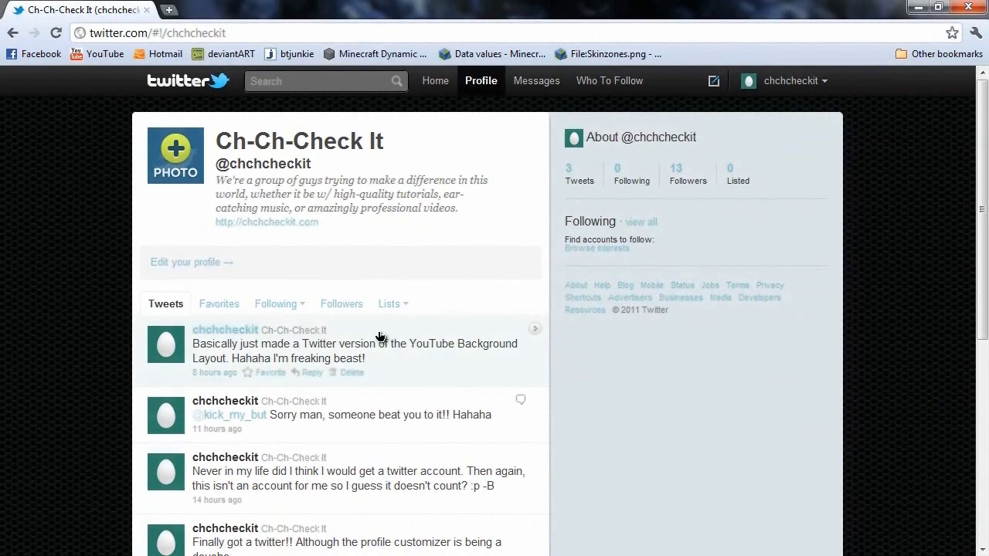
scroll(379, 337, "down", 1)
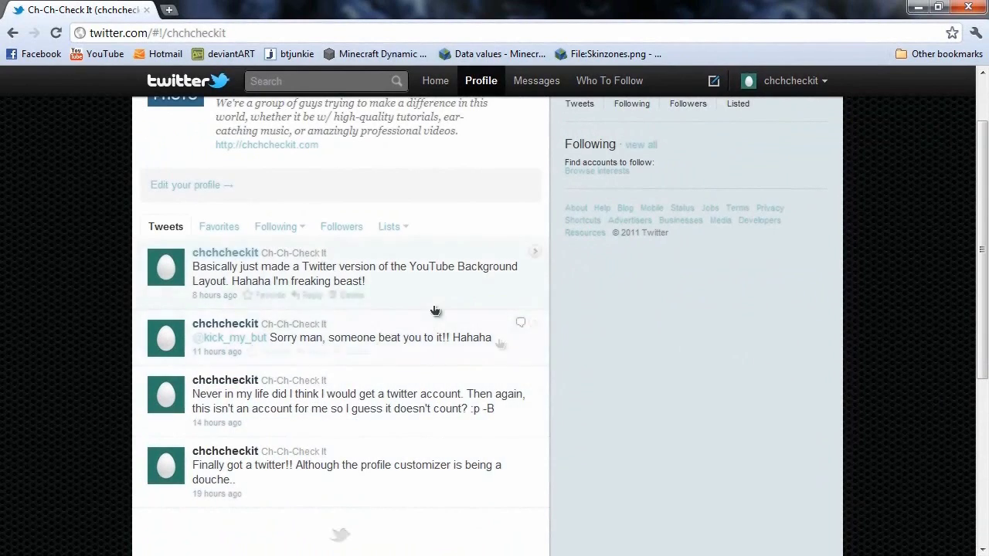
scroll(435, 310, "up", 1)
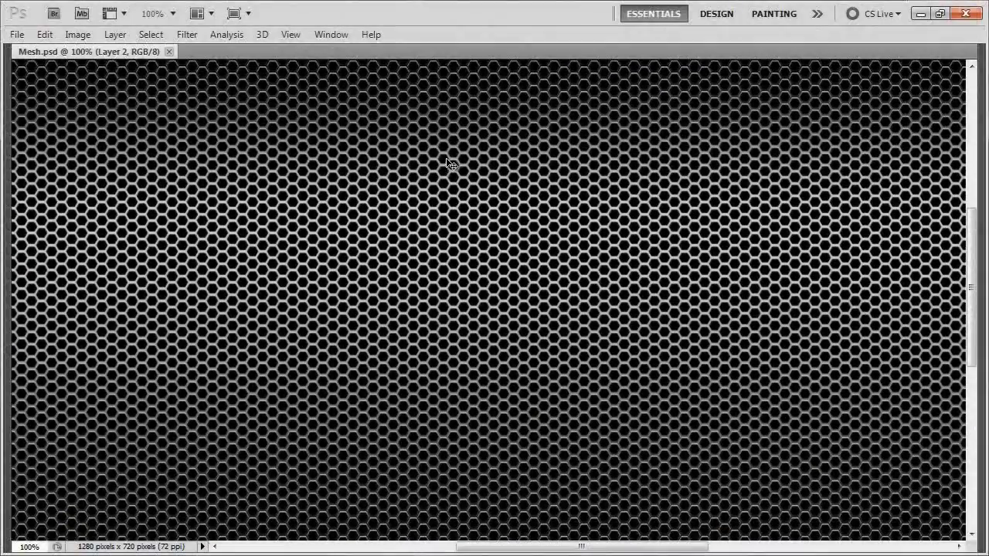
Step: Restore the hidden panels, fit Mesh.psd on screen, and close the document
key("Tab")
key("ctrl+0")
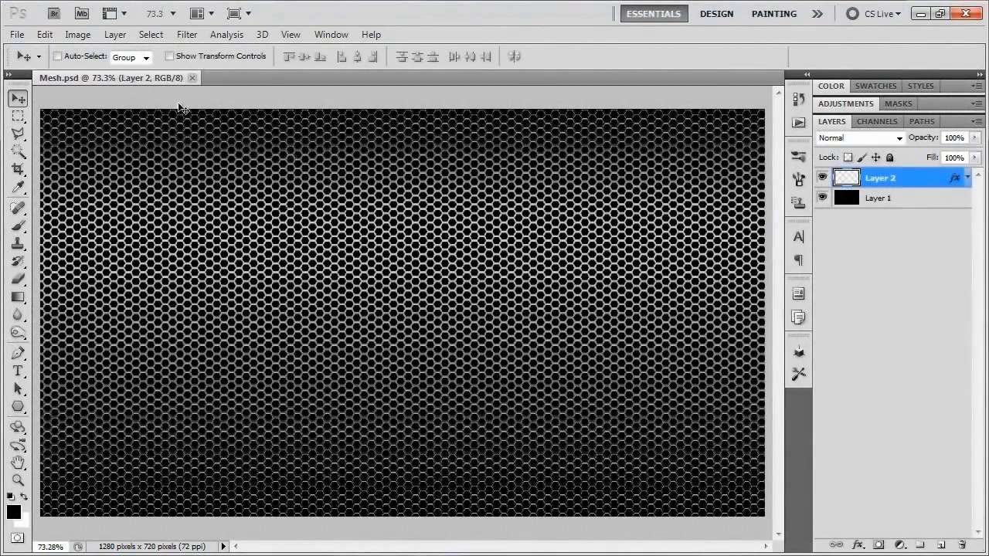
left_click(192, 77)
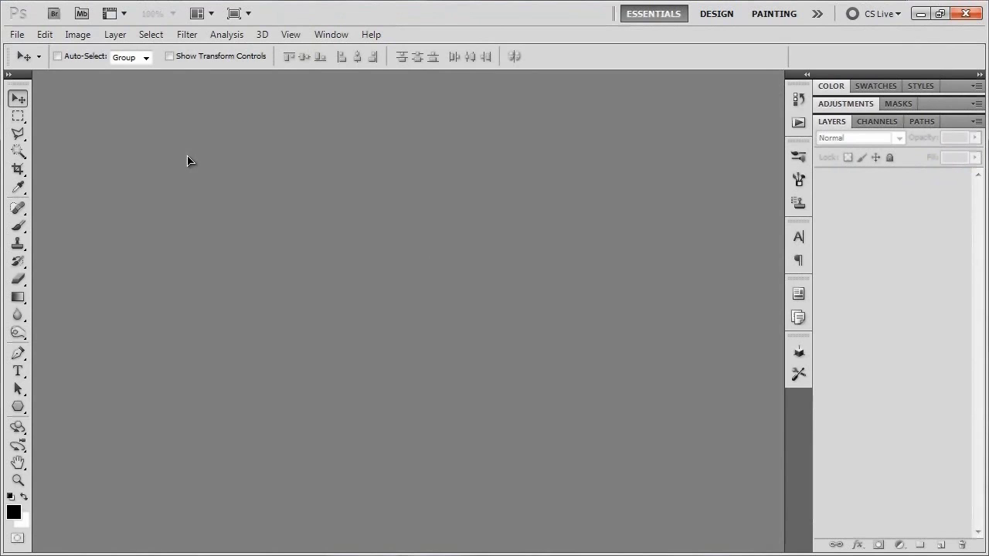
Step: Create a new document 50 px wide and 50 px high with White background contents
left_click(16, 34)
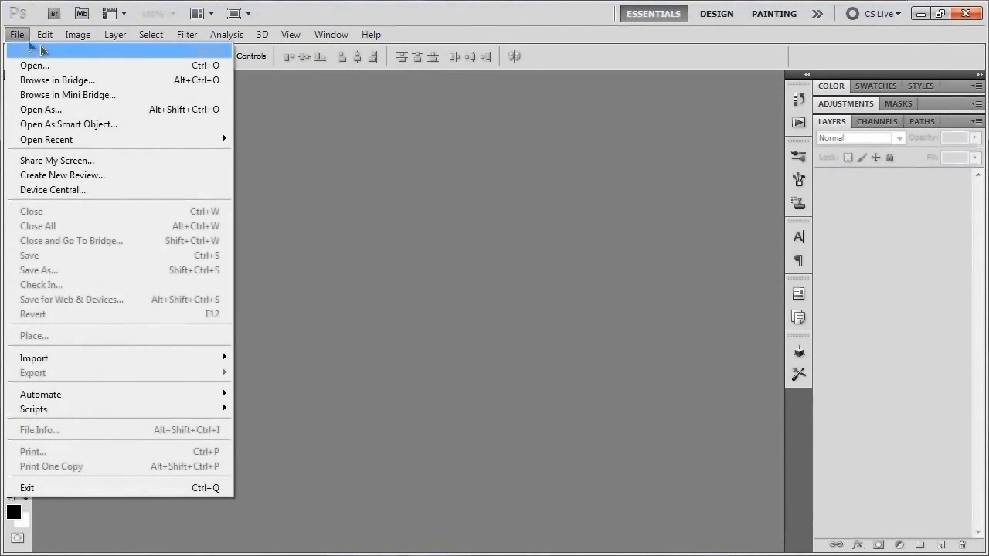
left_click(24, 47)
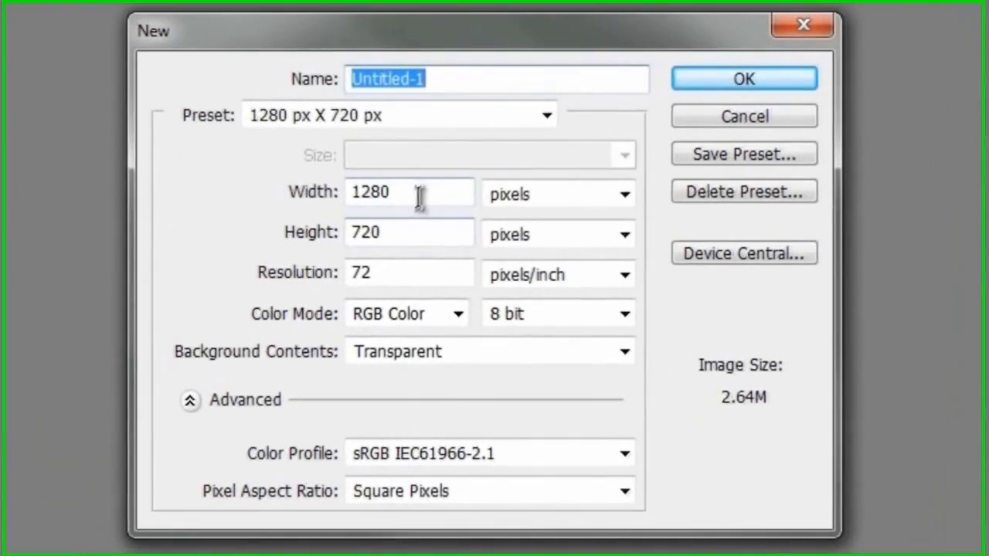
double_click(420, 197)
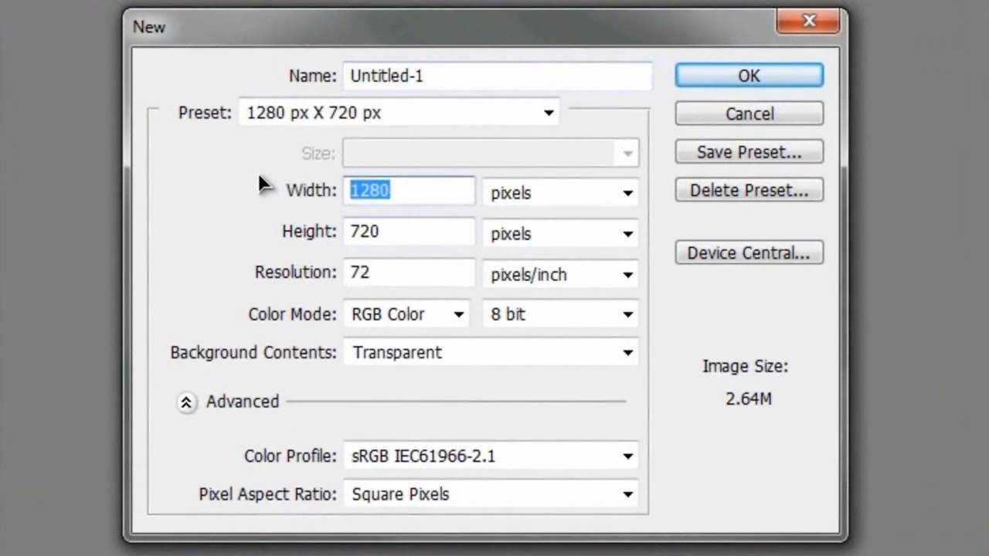
type("50")
key("Tab")
key("Tab")
type("50")
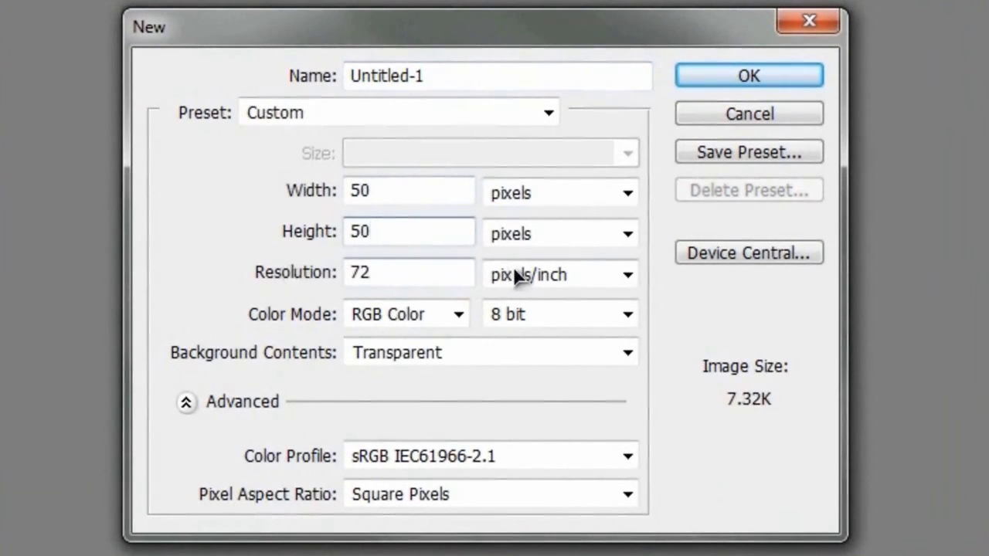
left_click(404, 354)
left_click(388, 379)
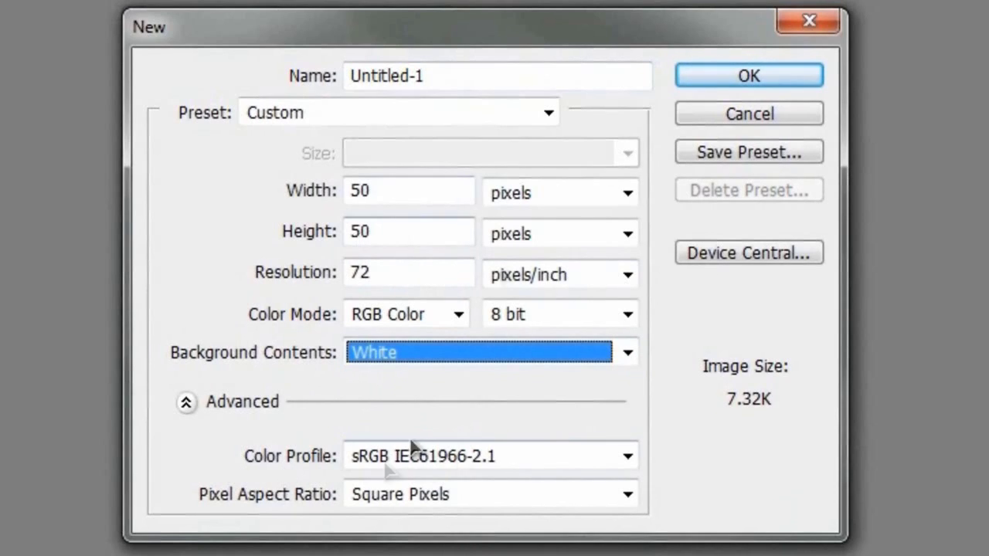
left_click(755, 73)
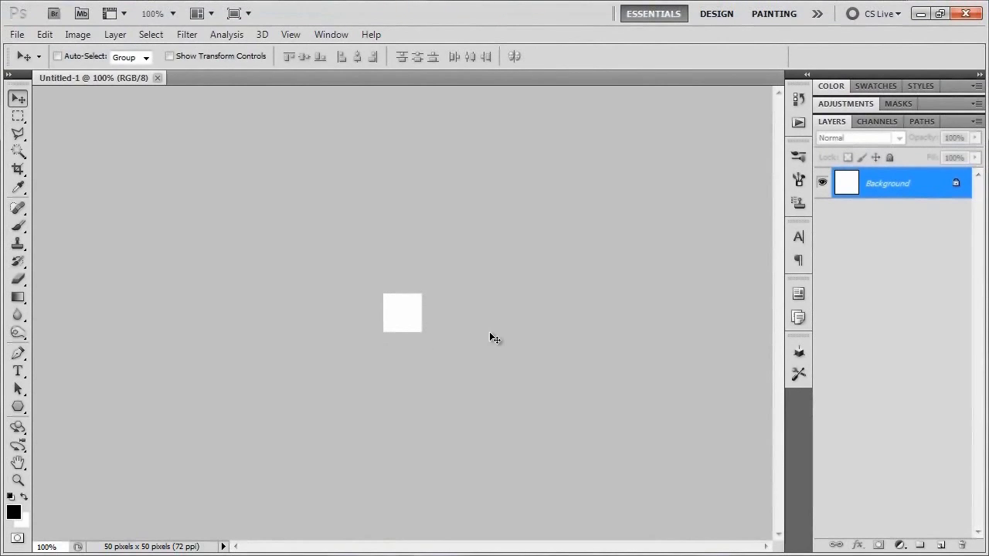
Step: Fit the tiny canvas in the window and turn on rulers measured in pixels
key("ctrl+0")
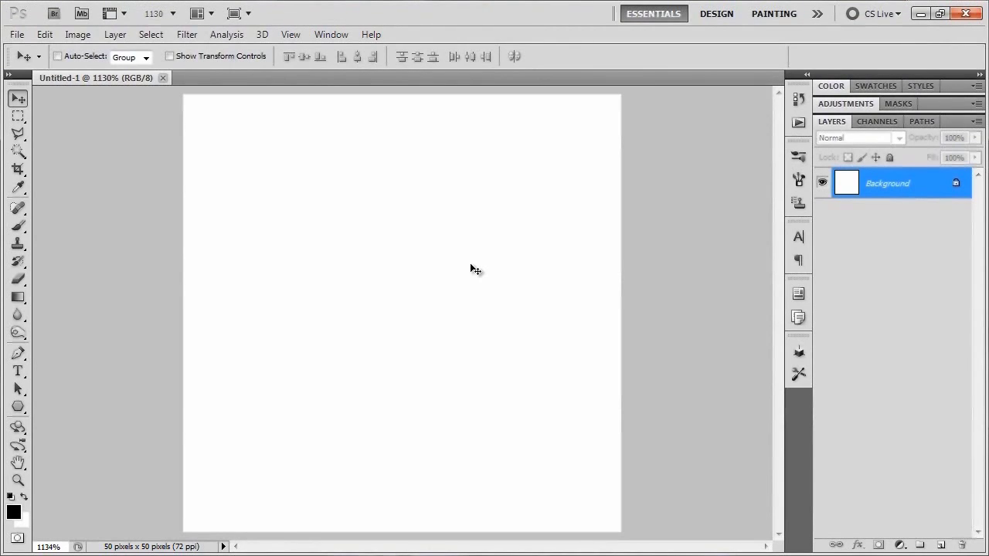
key("ctrl+r")
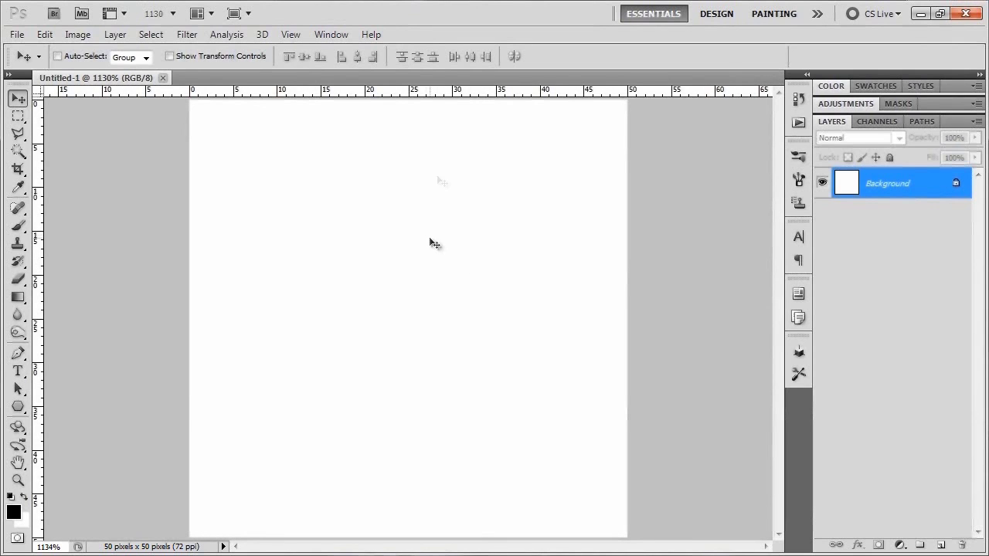
right_click(429, 91)
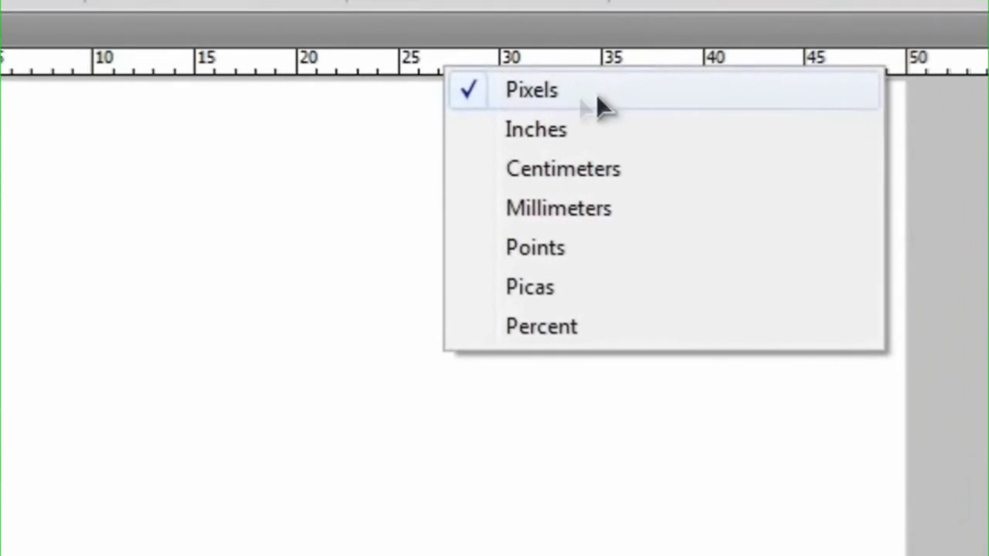
left_click(724, 99)
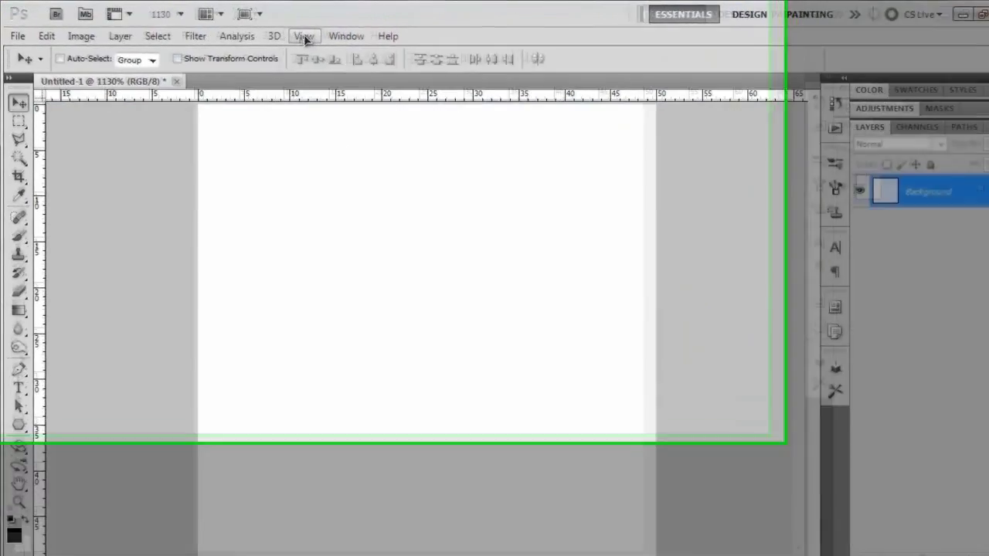
Step: Add a vertical guide at 12 px through New Guide
left_click(304, 37)
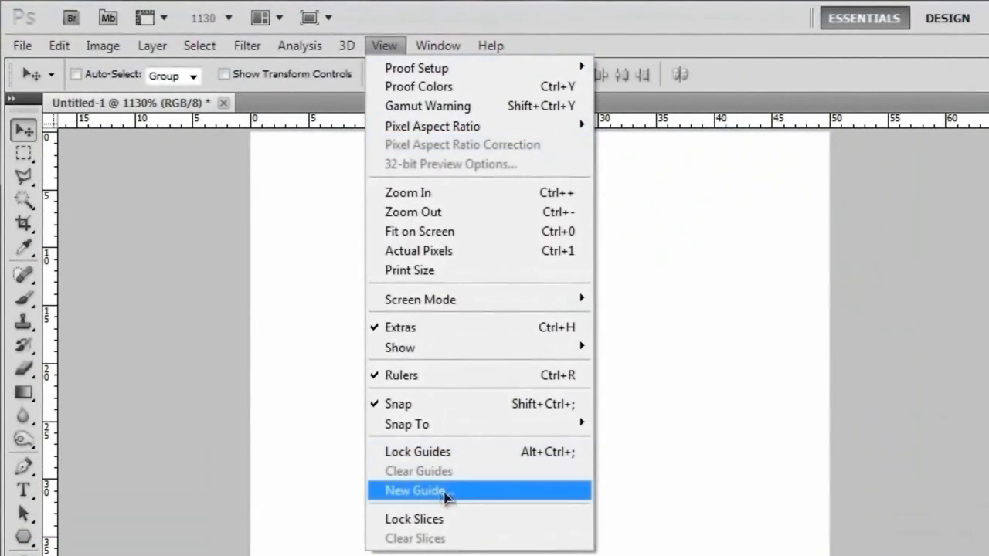
left_click(447, 493)
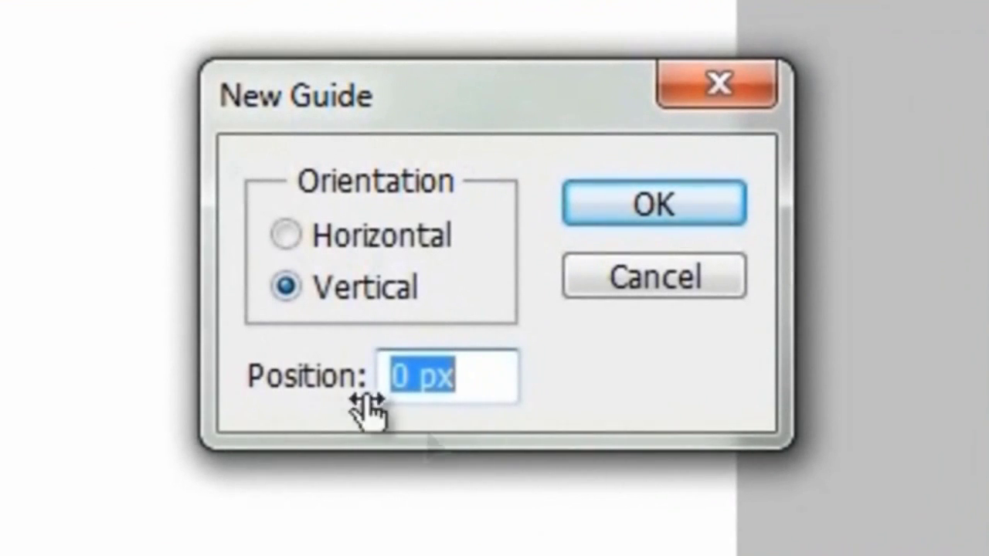
left_click(405, 386)
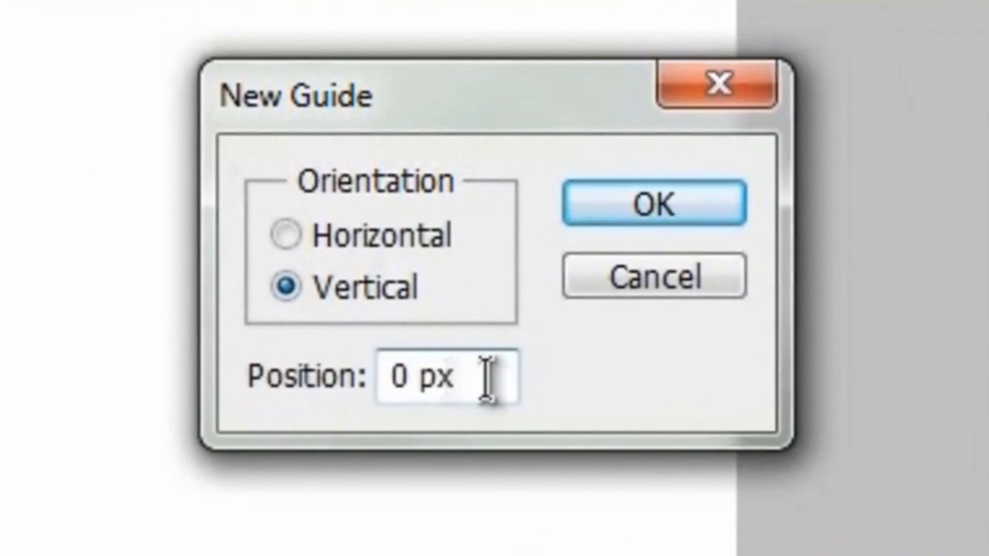
left_click_drag(490, 376, 236, 379)
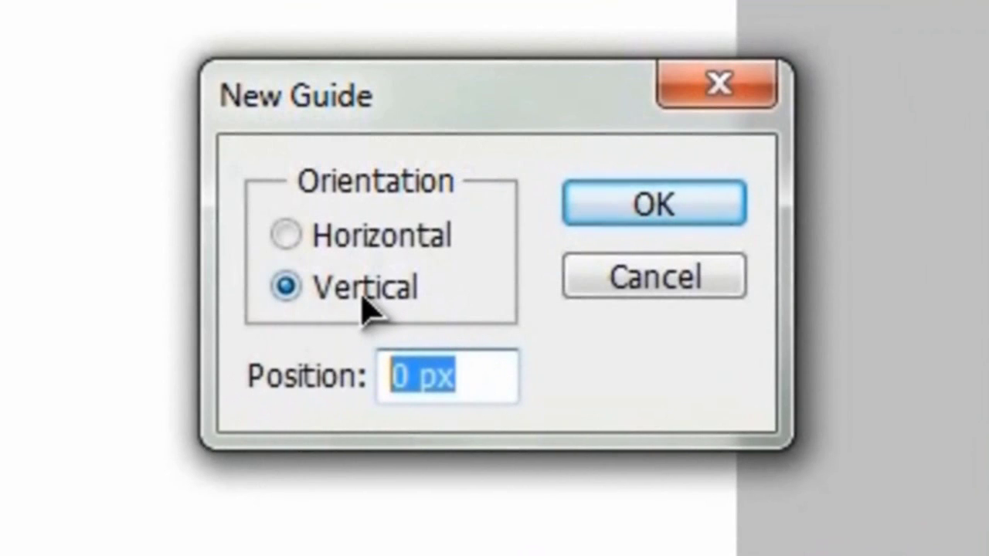
type("12")
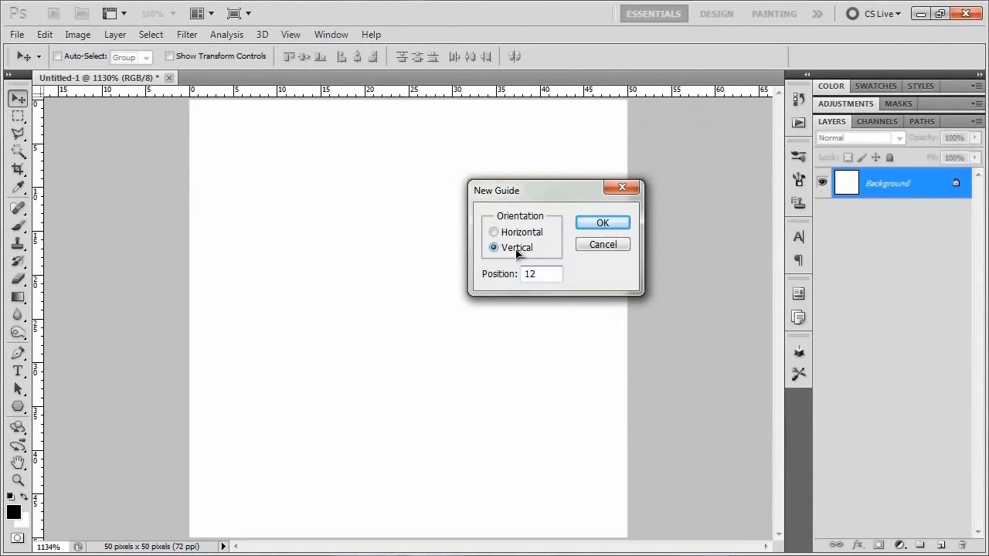
key("Return")
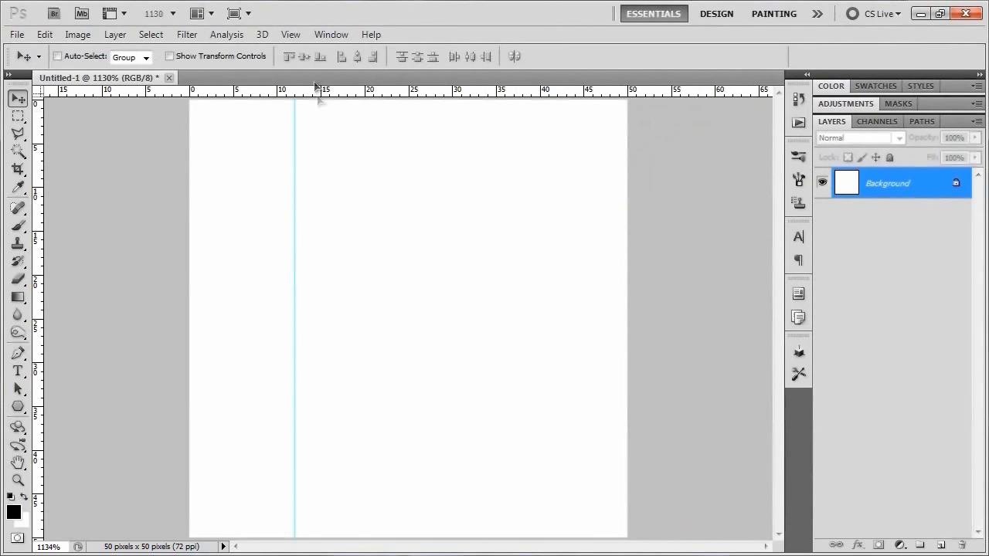
Step: Add two more vertical guides at 25 px and 38 px
left_click(291, 34)
left_click(334, 372)
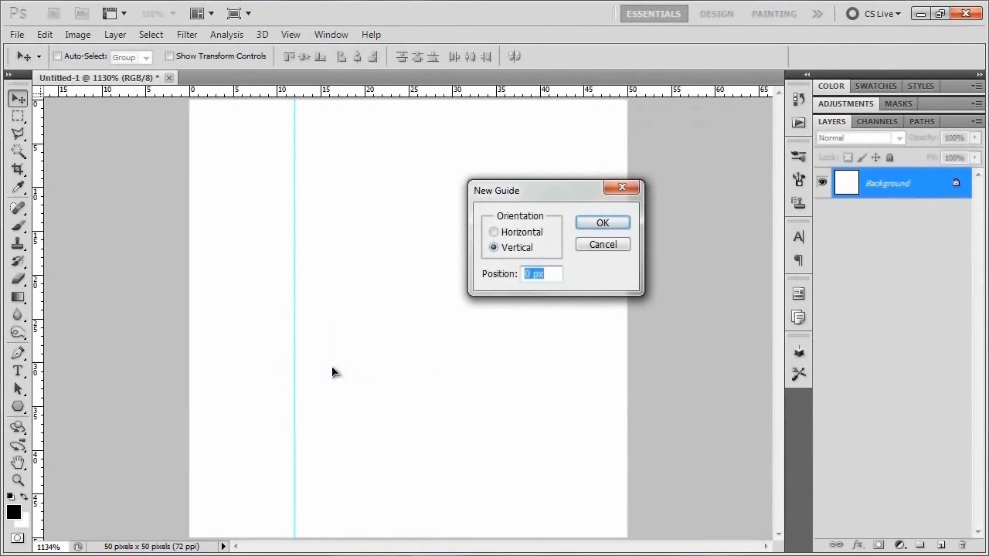
key("Return")
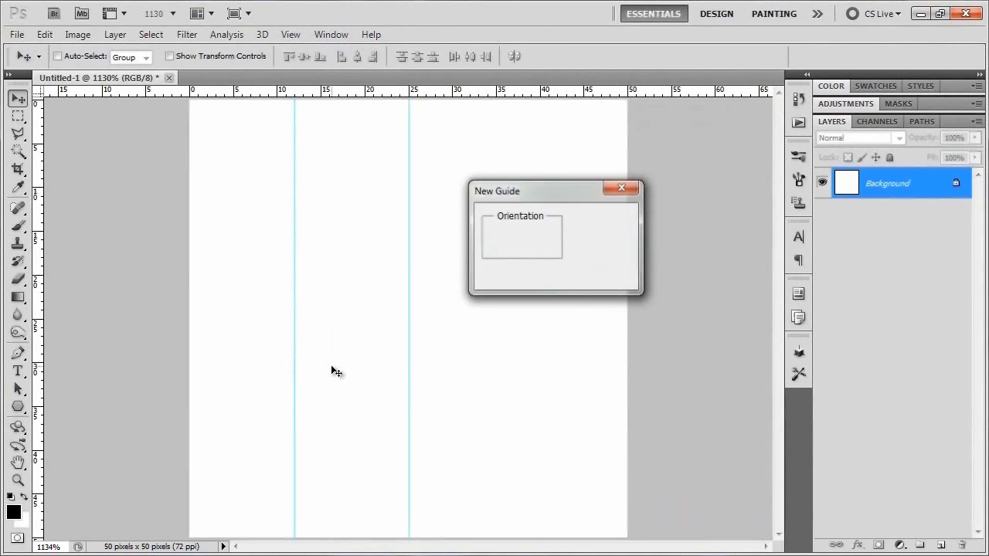
left_click(294, 34)
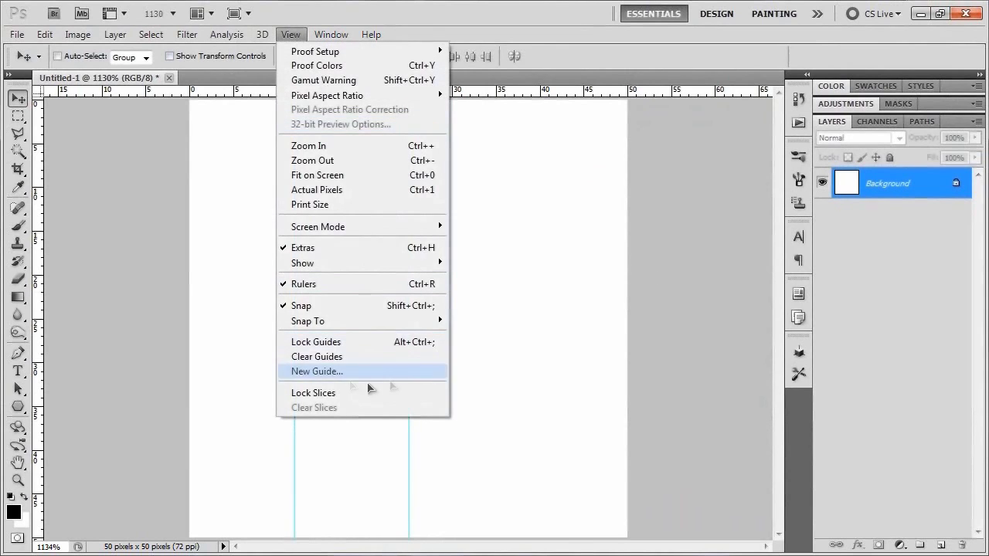
left_click(342, 378)
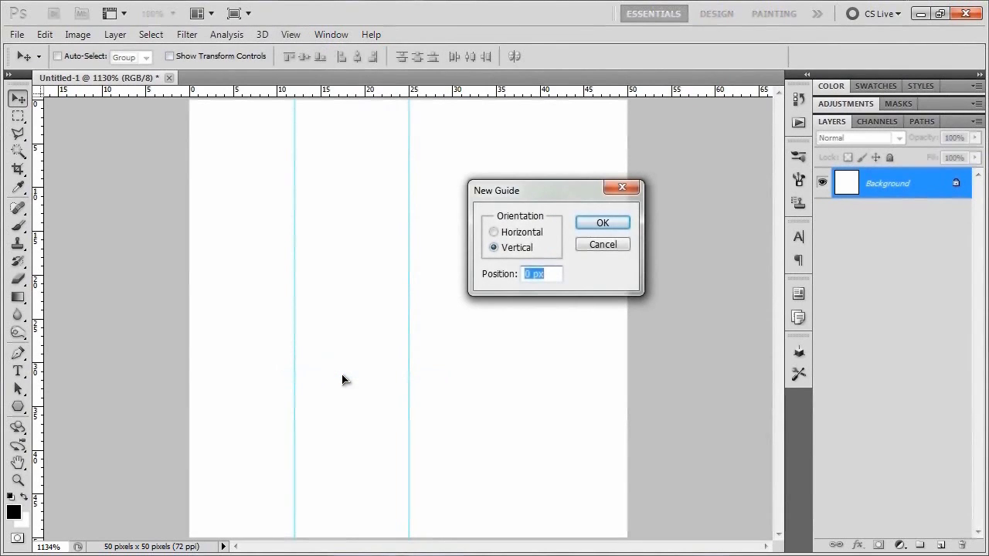
type("38")
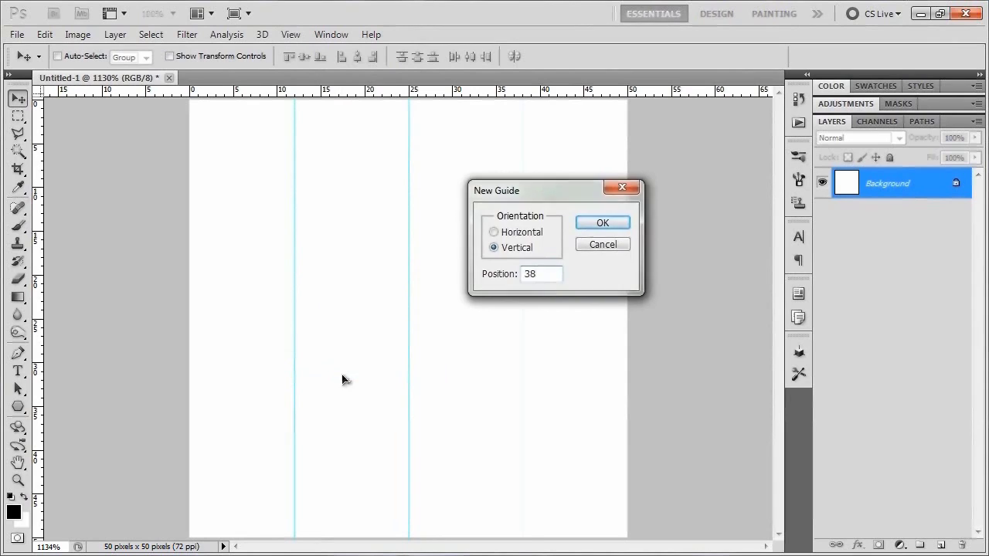
key("Return")
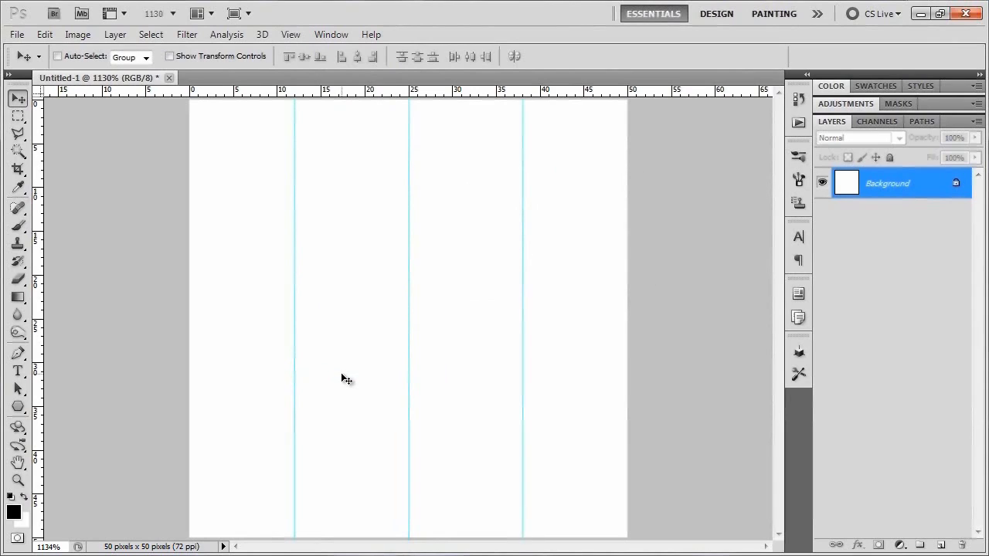
Step: Add horizontal guides at 9, 17 and 25 px
left_click(291, 34)
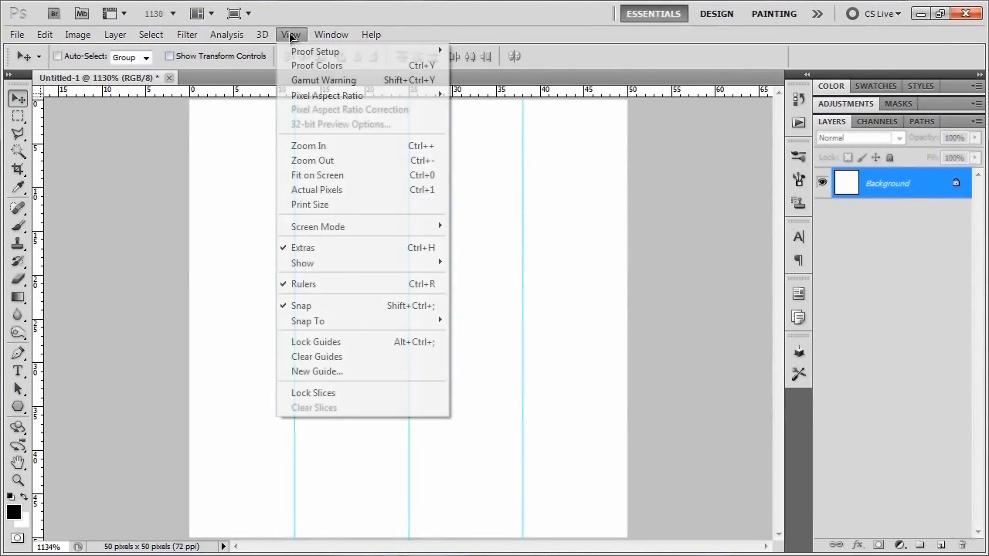
left_click(334, 373)
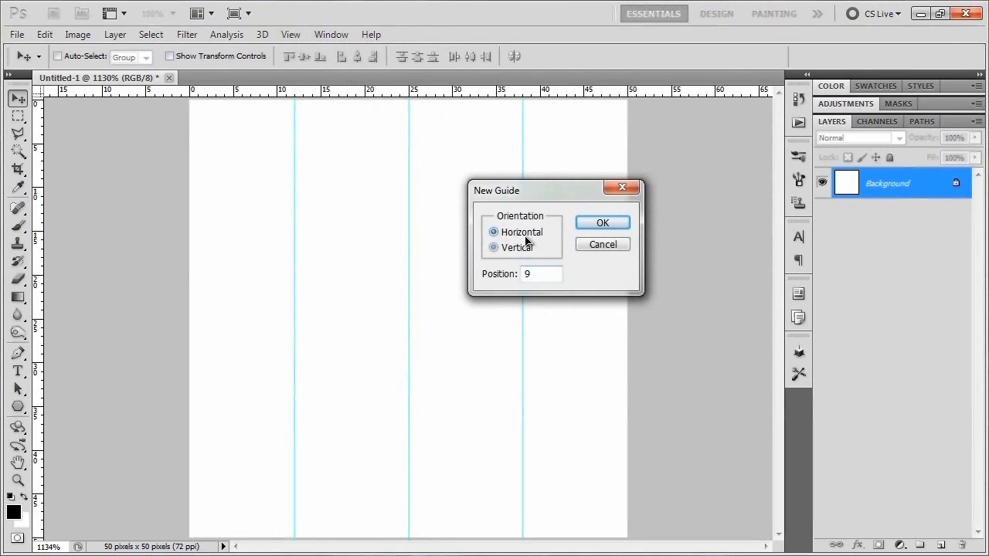
left_click(604, 222)
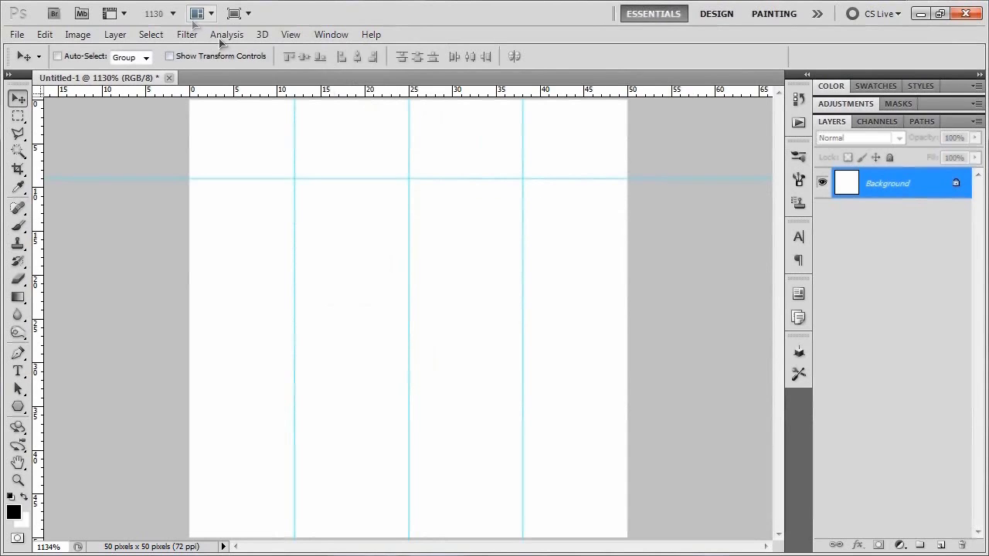
left_click(291, 35)
left_click(340, 368)
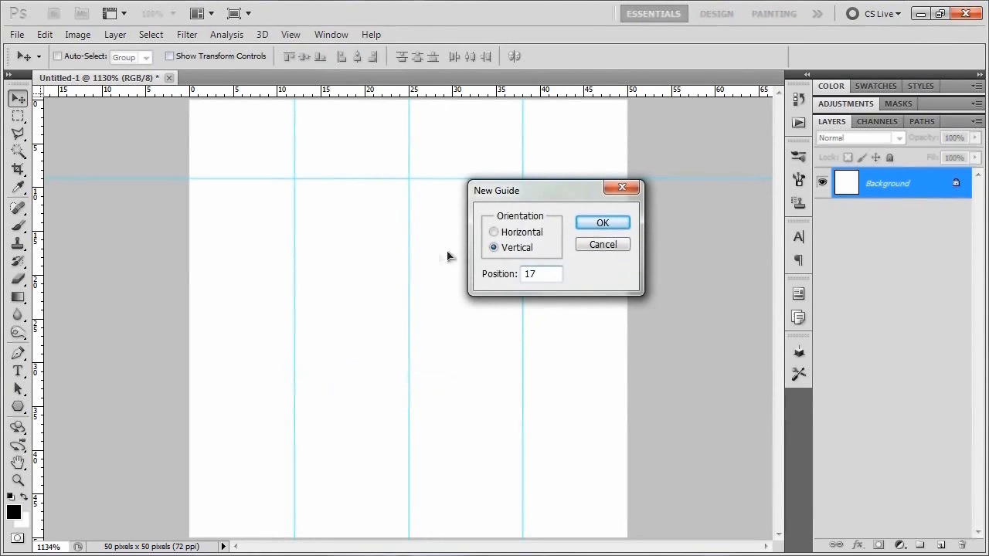
left_click(523, 233)
left_click(602, 224)
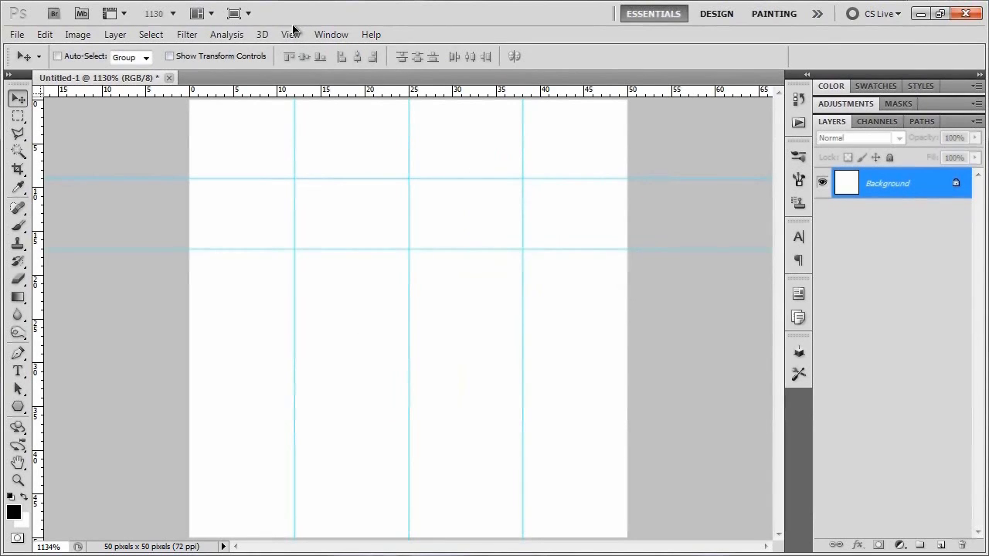
left_click(291, 34)
left_click(341, 371)
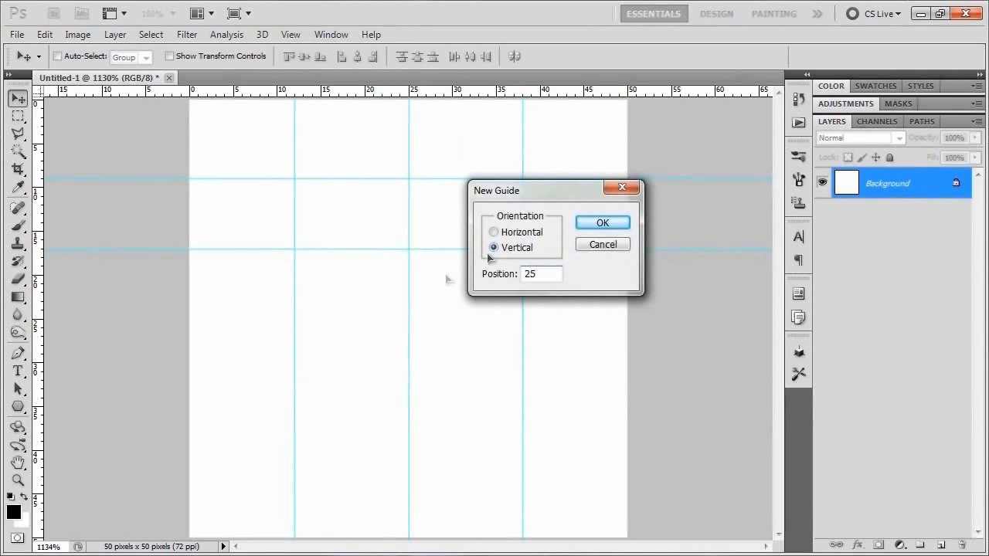
left_click(514, 233)
left_click(603, 223)
Step: Add the remaining horizontal guides at 33 and 41 px
left_click(290, 34)
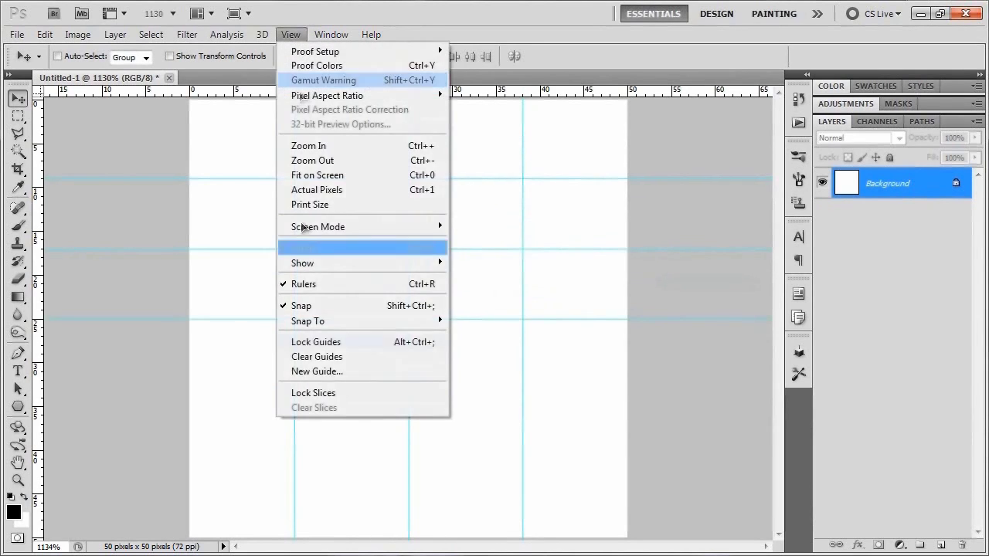
left_click(318, 372)
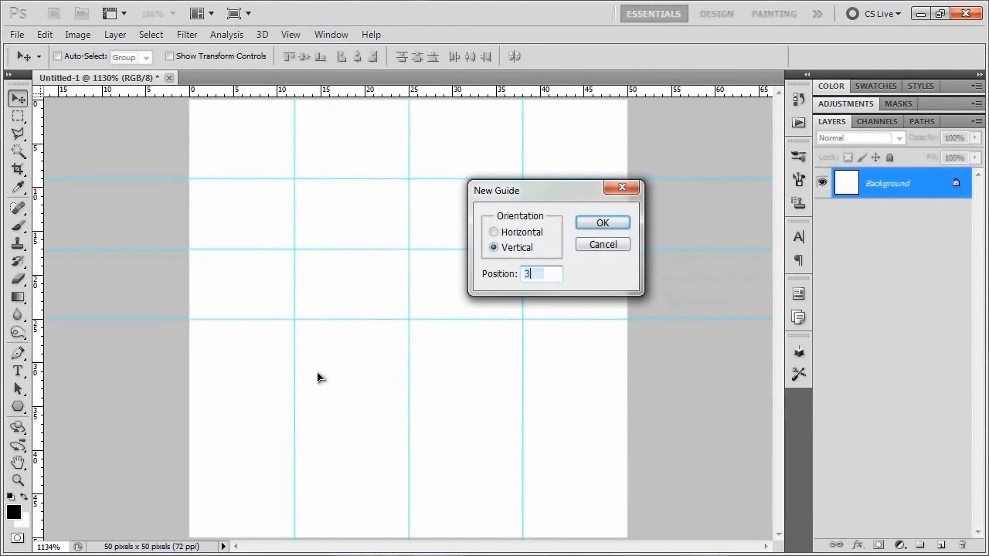
left_click(525, 232)
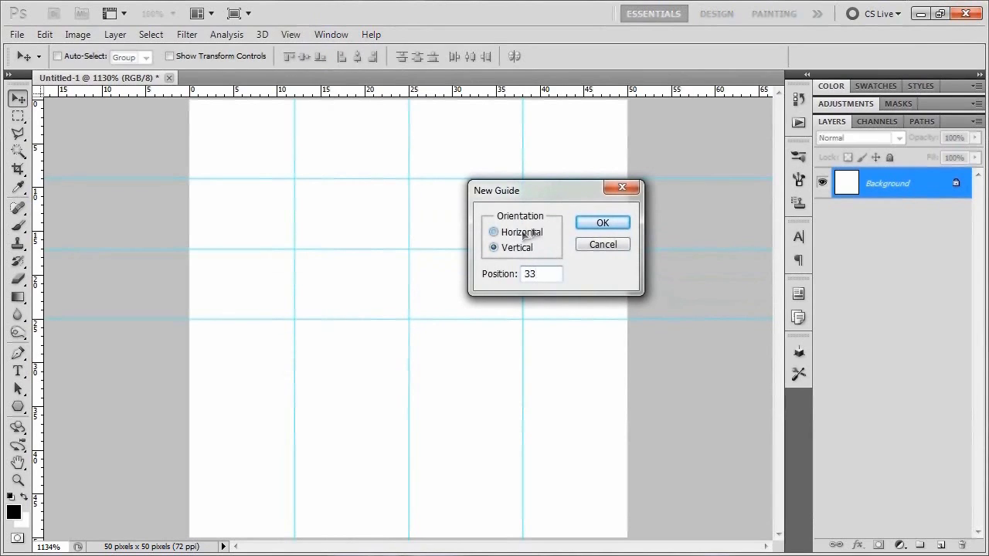
left_click(619, 224)
left_click(290, 34)
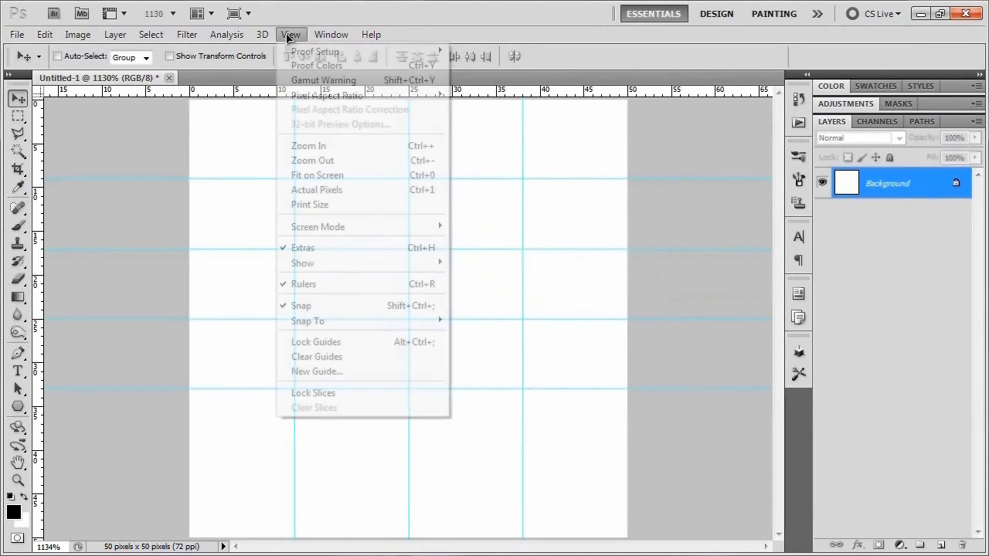
left_click(347, 373)
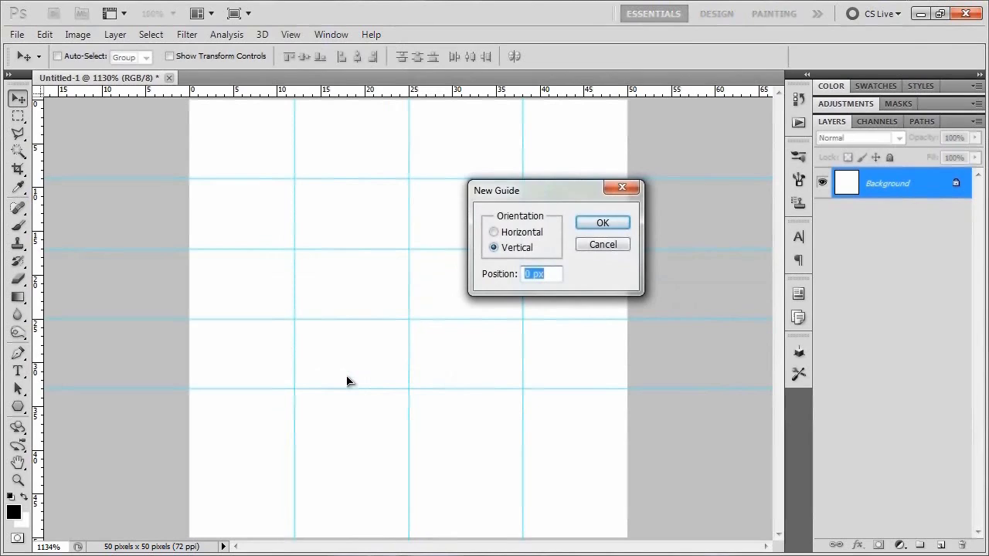
left_click(504, 233)
left_click(603, 223)
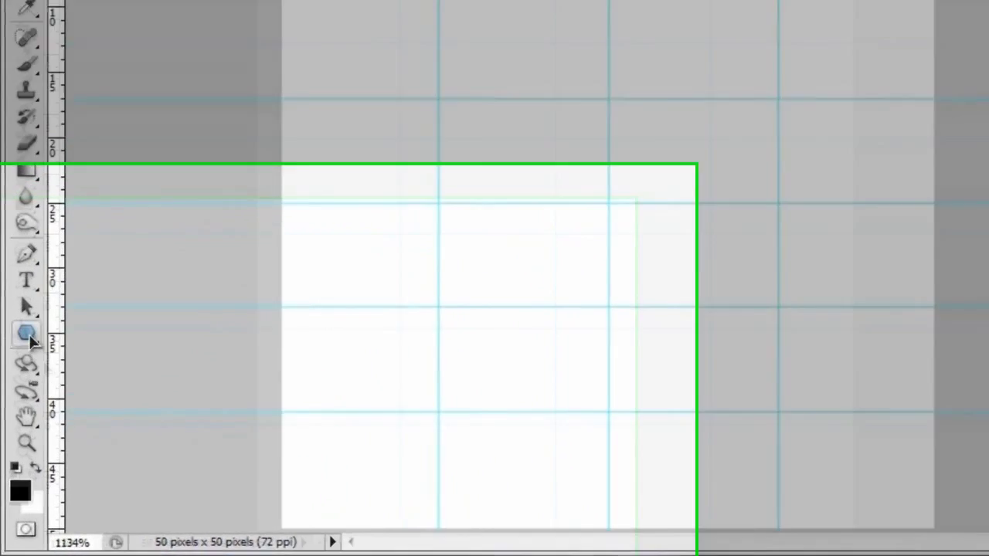
Step: Select the Polygon Tool with 6 sides and black as the shape colour
left_click(18, 408)
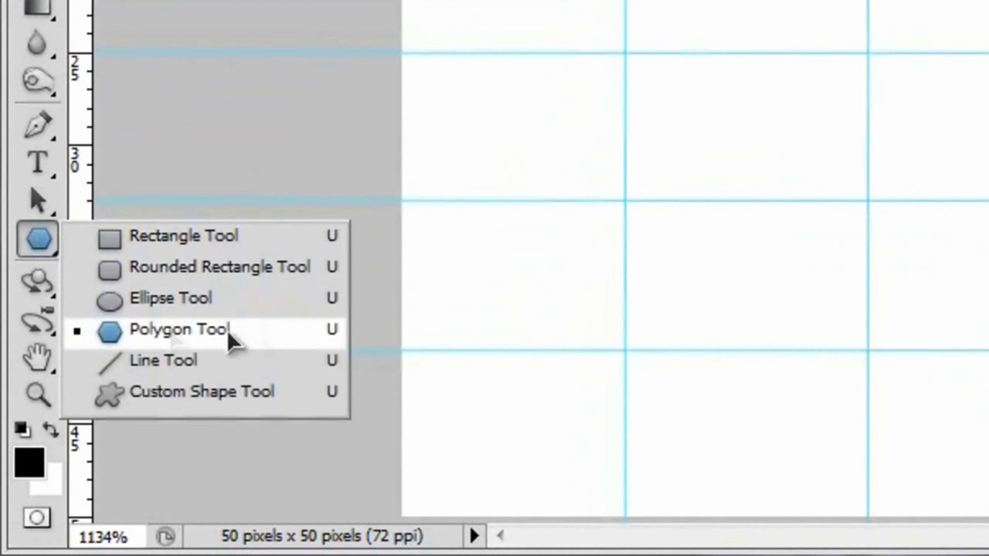
left_click(187, 241)
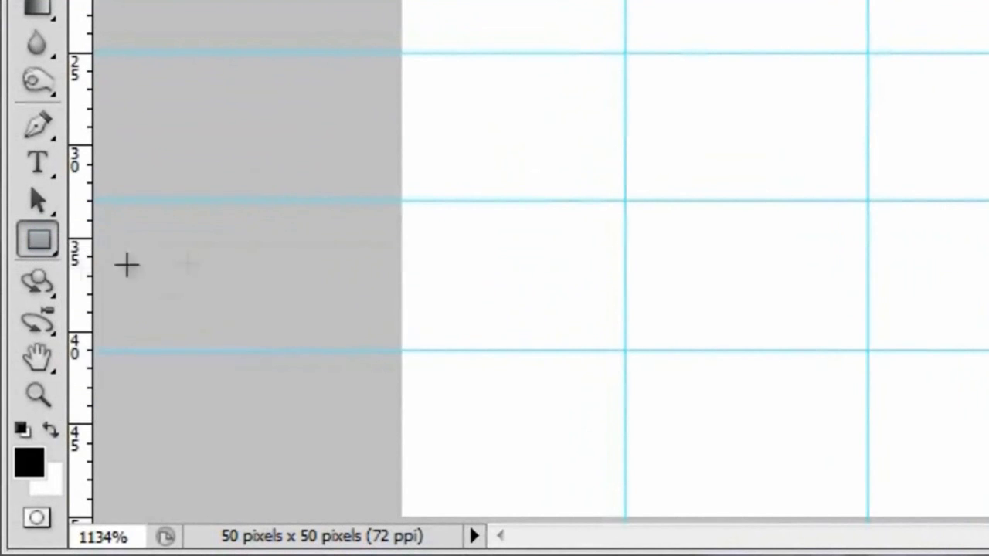
left_click(32, 239)
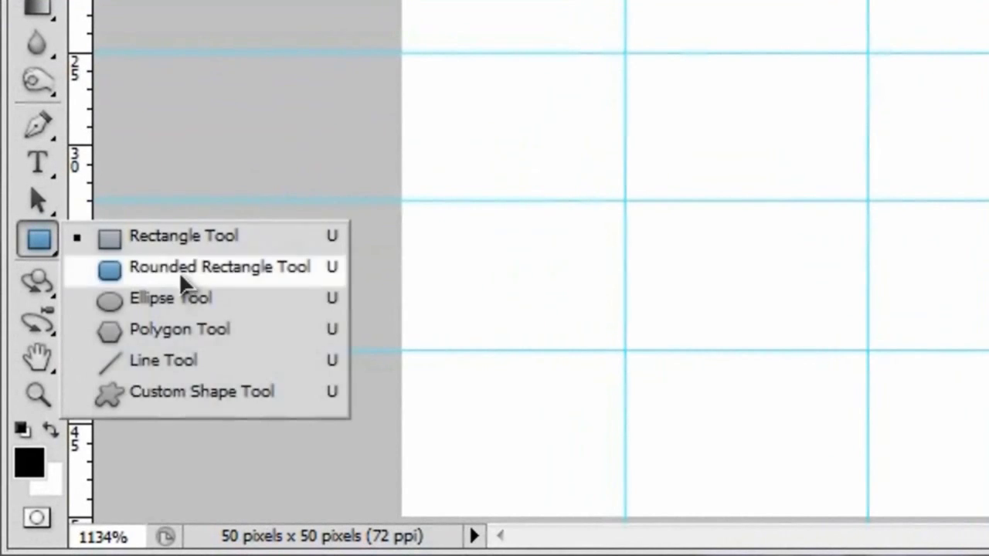
left_click(204, 334)
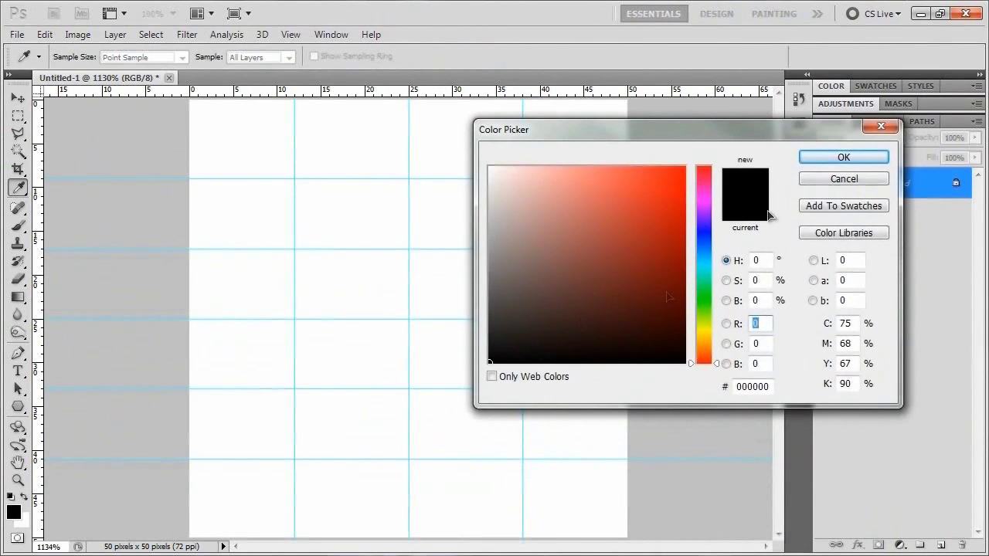
left_click(869, 154)
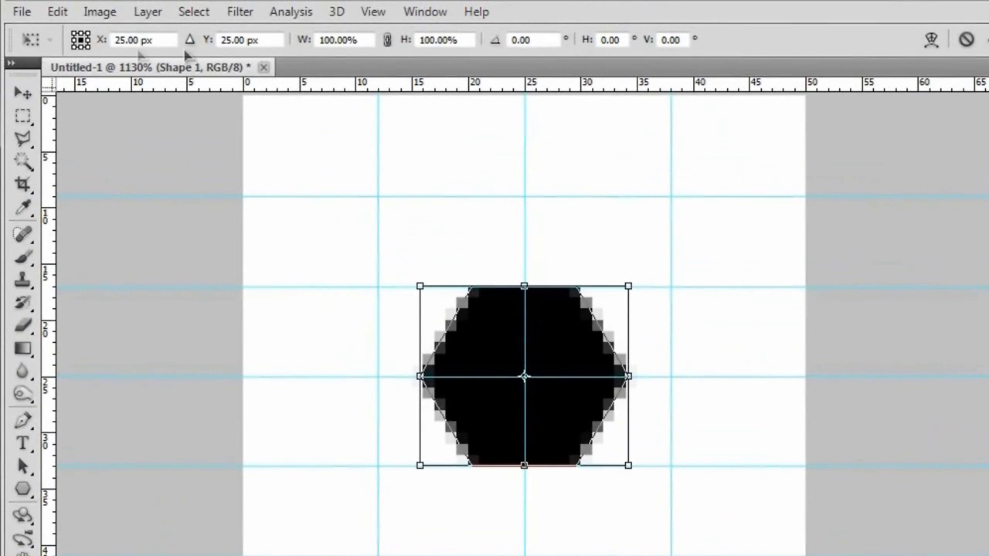
Step: Scale the hexagon with linked width and height to 85% and commit the transform
left_click(387, 40)
left_click(391, 44)
left_click(330, 34)
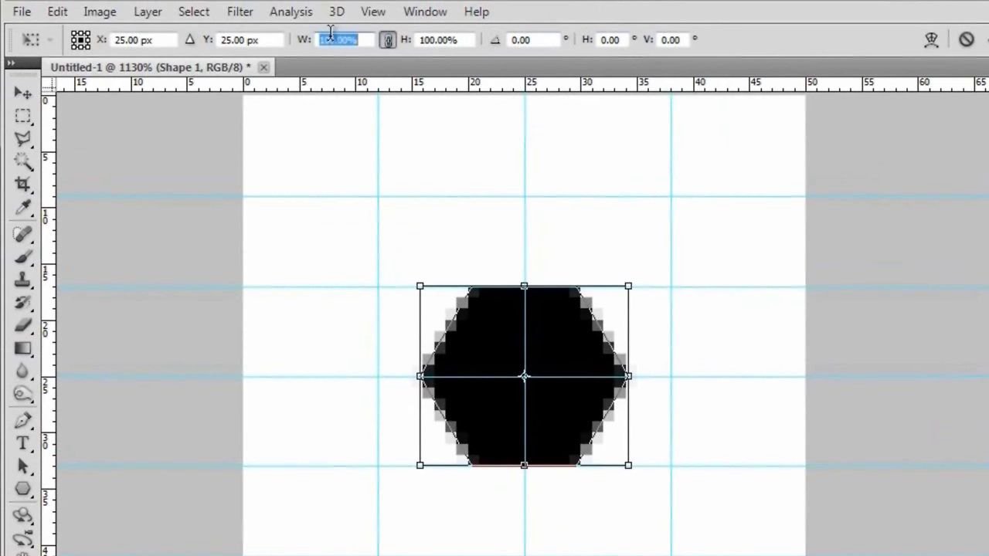
type("85")
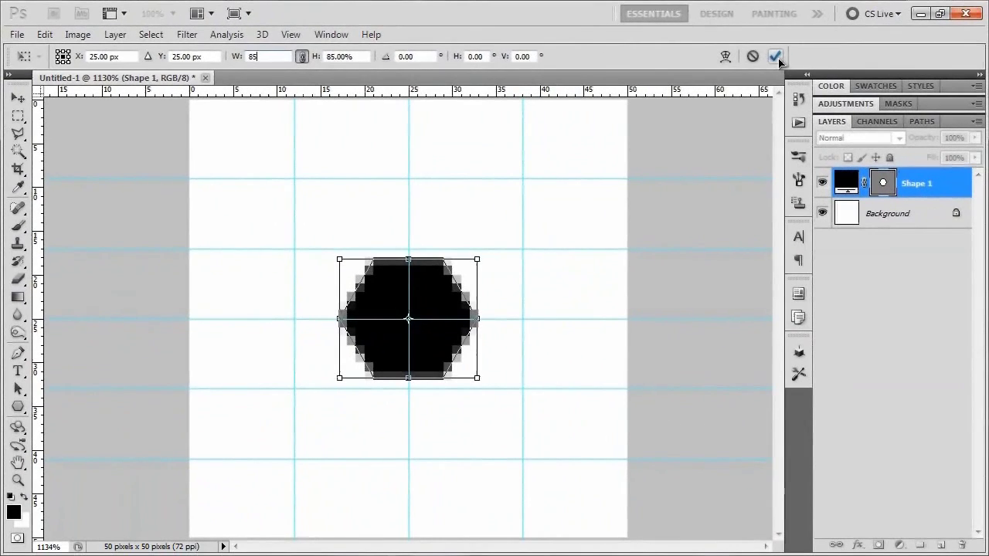
left_click(781, 62)
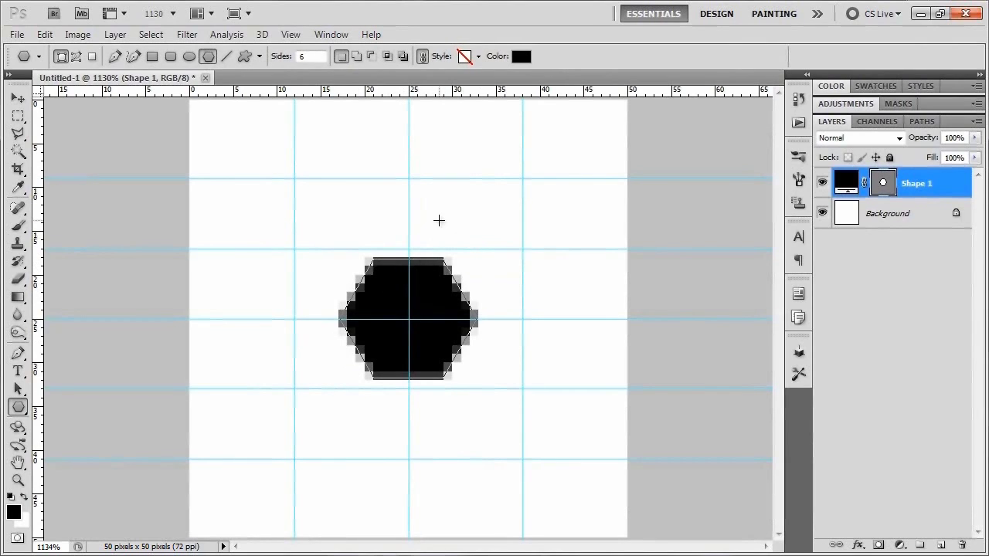
Step: With the Move tool, copy the hexagon to sit up-left of the original
left_click(19, 100)
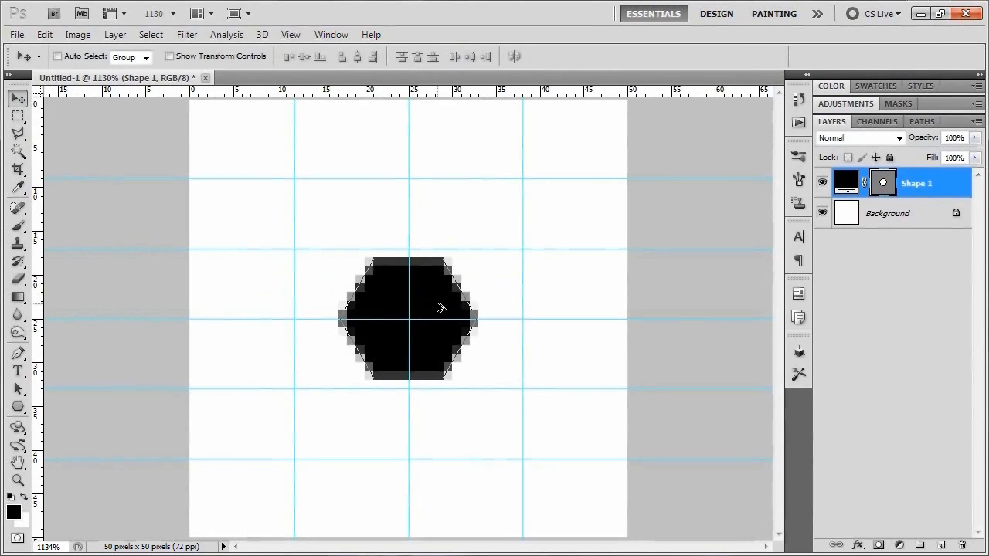
left_click_drag(438, 308, 335, 237)
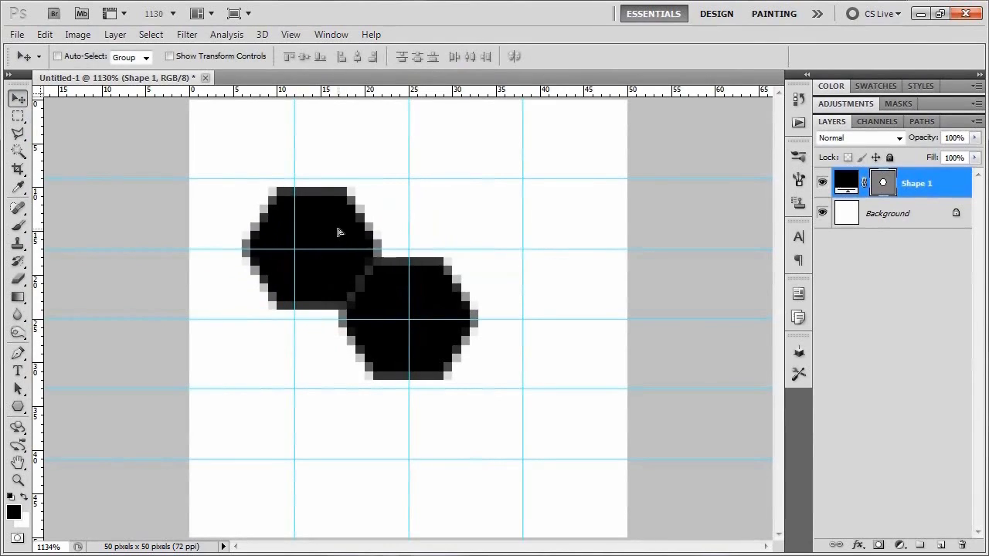
left_click_drag(337, 232, 327, 234)
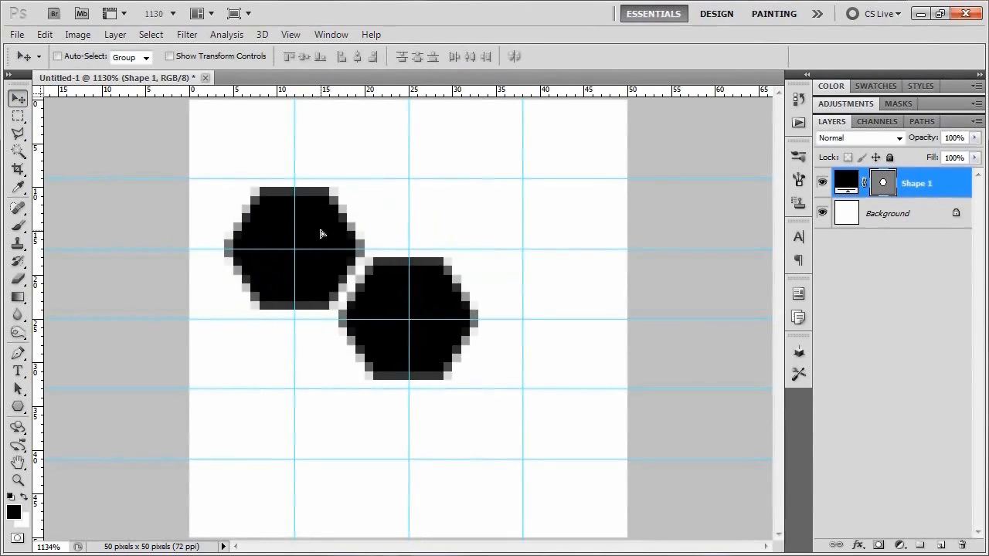
key("ctrl+j")
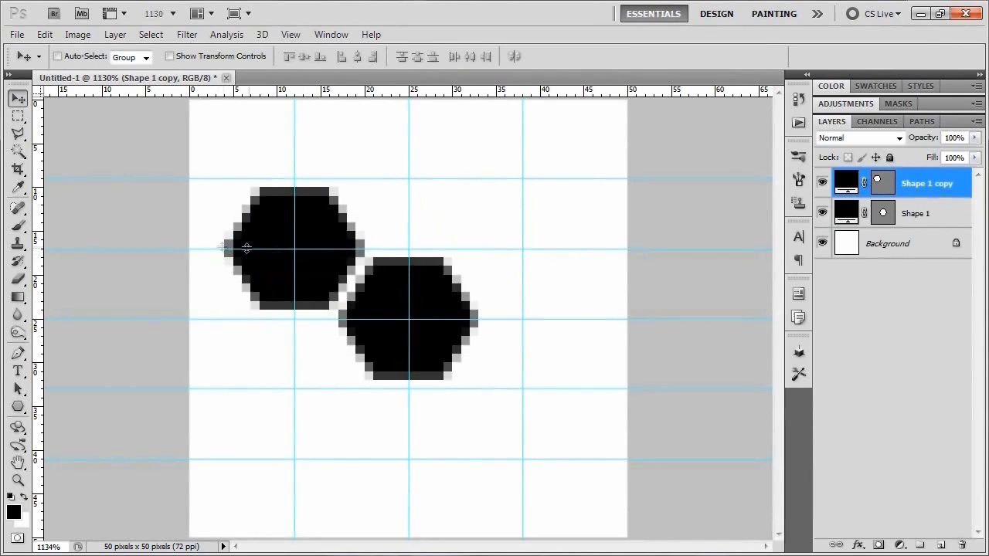
left_click(295, 249, "ctrl")
left_click_drag(294, 242, 304, 266)
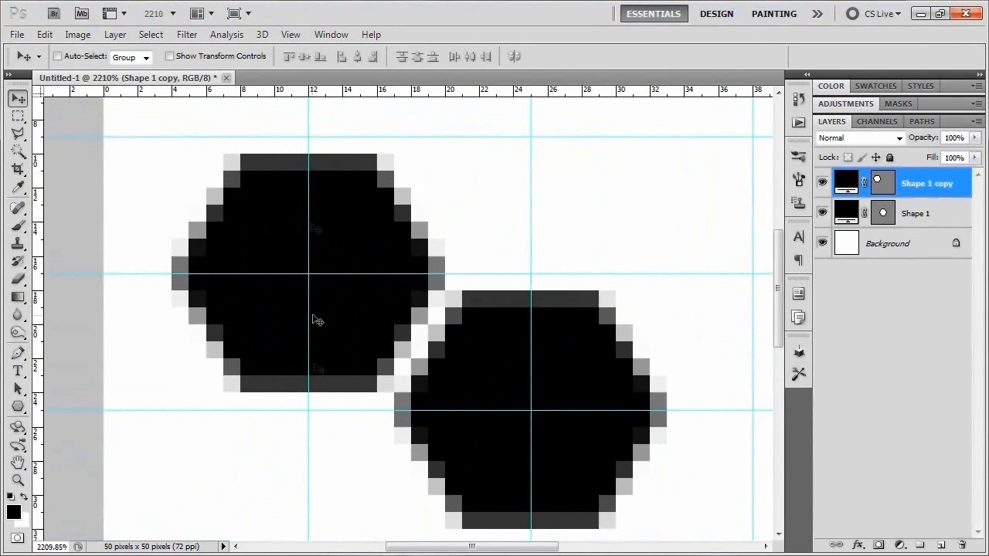
scroll(327, 305, "down", 1)
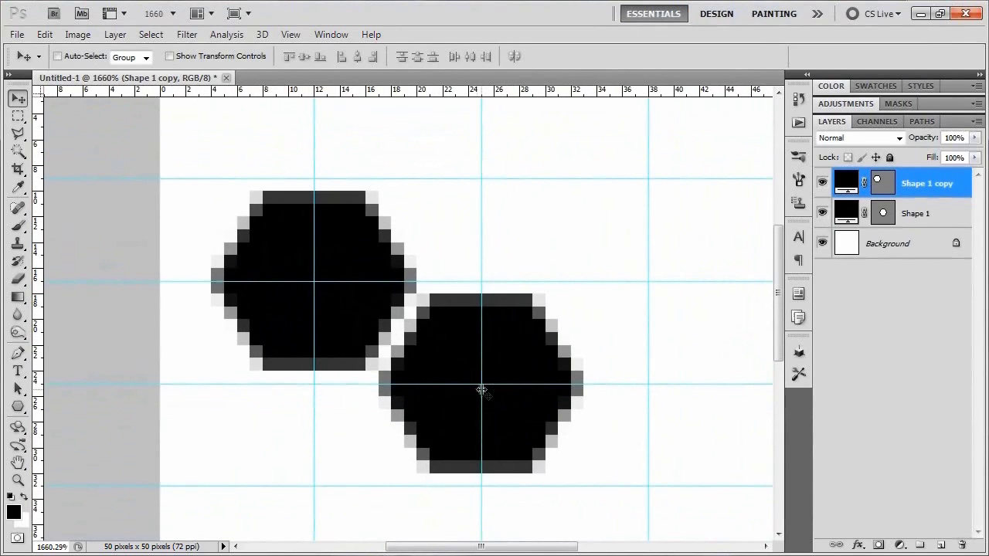
left_click_drag(557, 376, 514, 388)
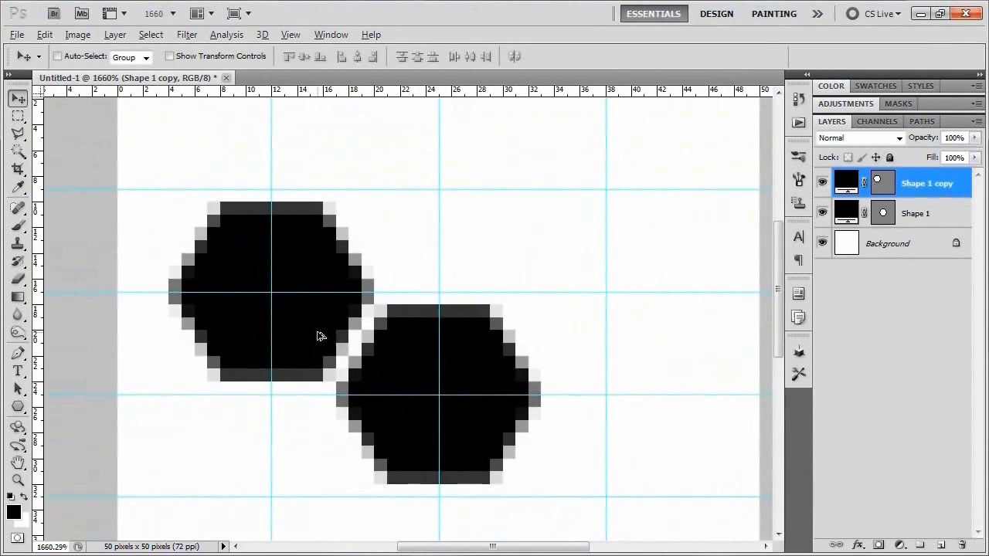
Step: Add more hexagon copies up-right, right and below to finish the six-cell ring, then fit the image
left_click_drag(301, 341, 464, 243, "alt")
scroll(496, 269, "down", 2)
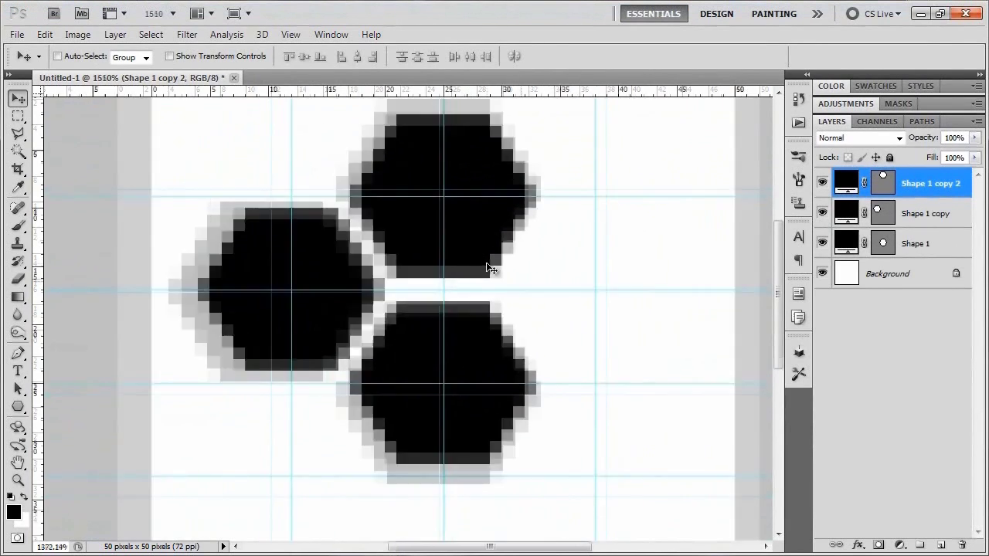
left_click_drag(466, 301, 422, 286)
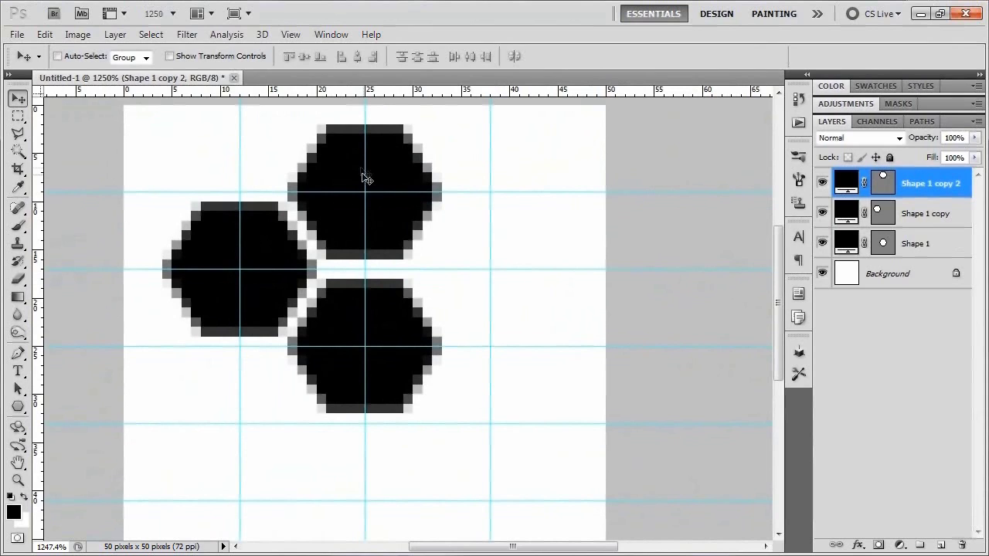
left_click_drag(423, 222, 527, 303)
key("ctrl+j")
left_click_drag(514, 345, 541, 236)
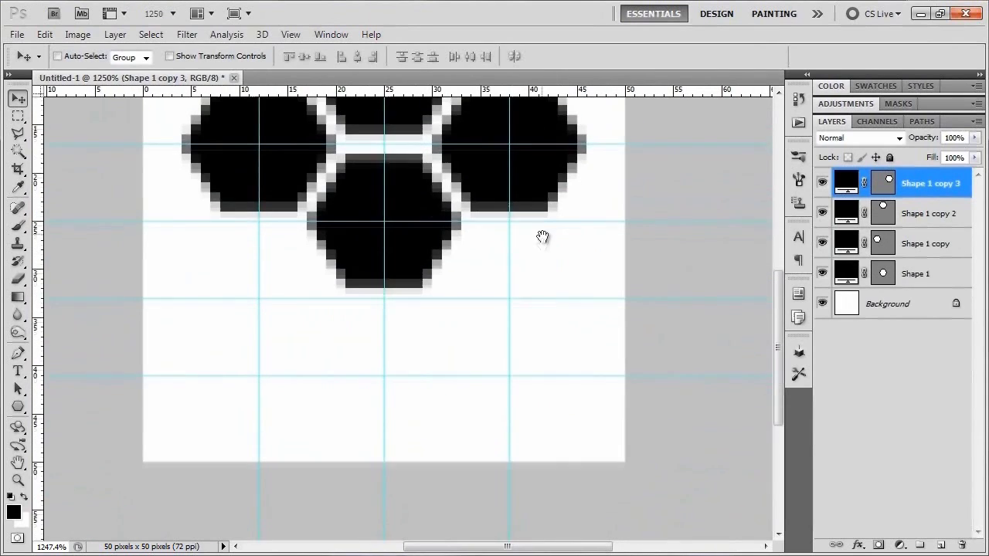
left_click_drag(536, 188, 302, 352)
key("ctrl+j")
key("ctrl+0")
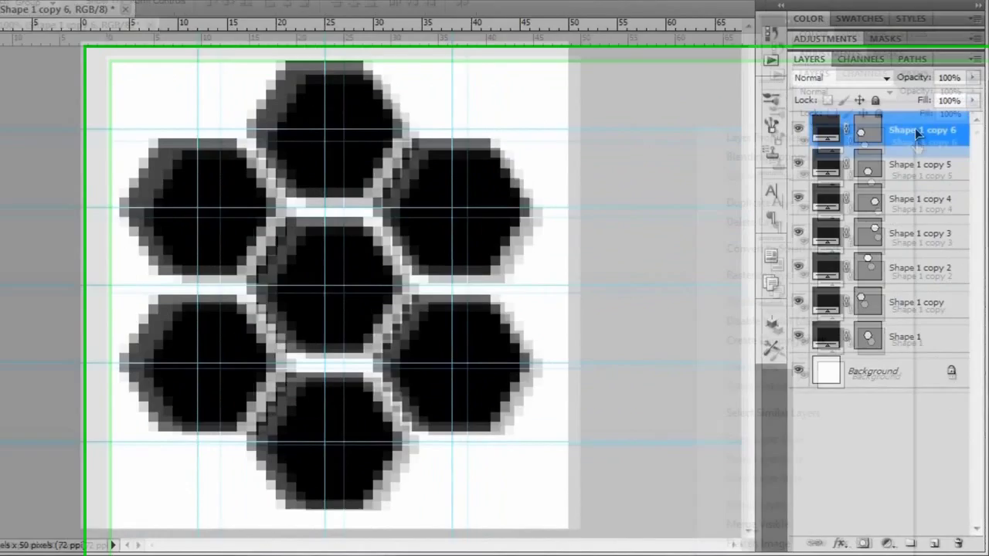
Step: Flatten the seven hexagon layers, then marquee-select the guide-bounded tile around the centre hexagon
right_click(924, 182)
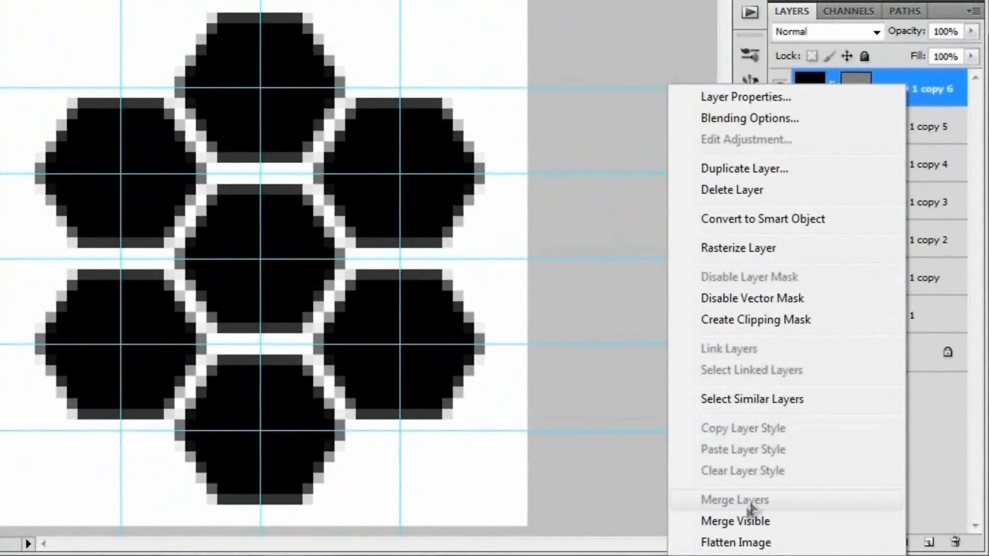
left_click(736, 543)
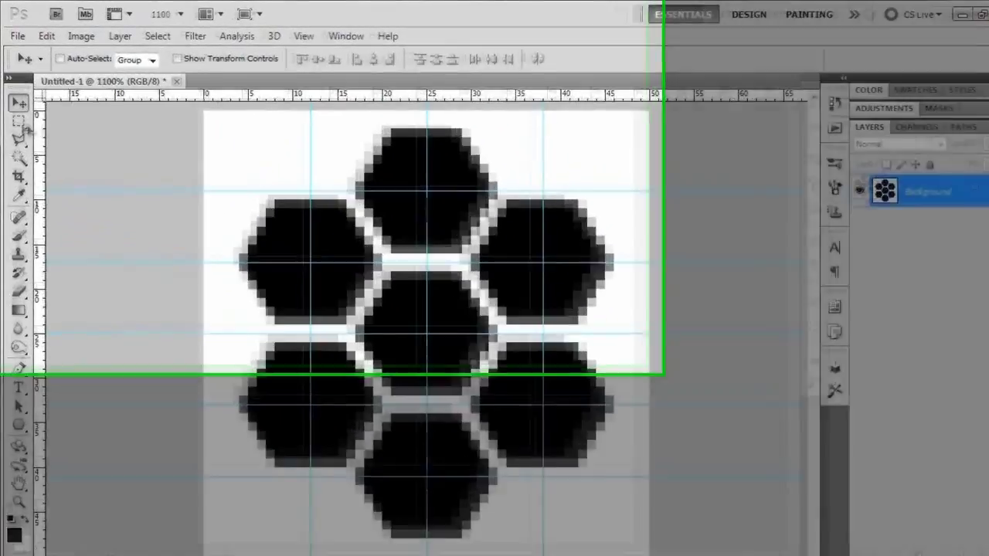
left_click(18, 115)
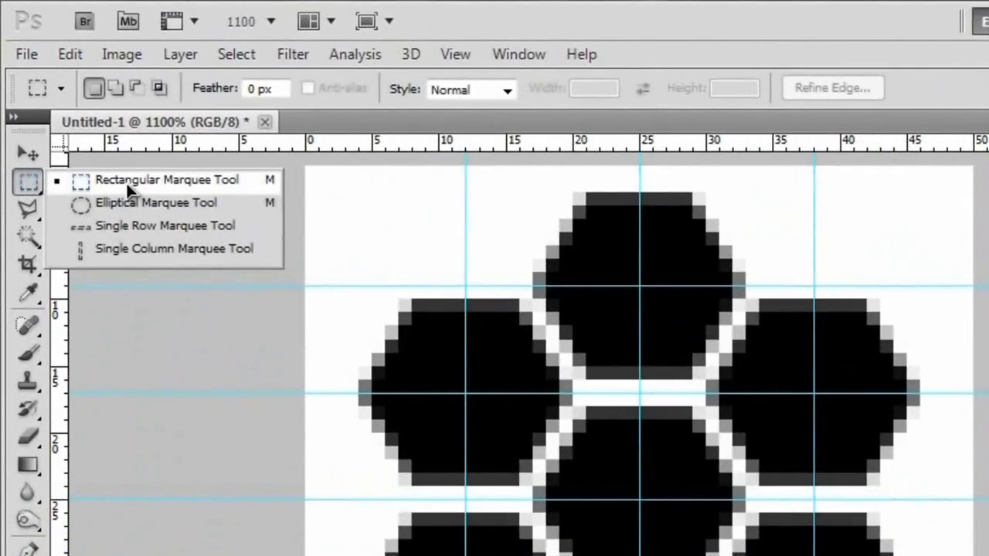
left_click(128, 184)
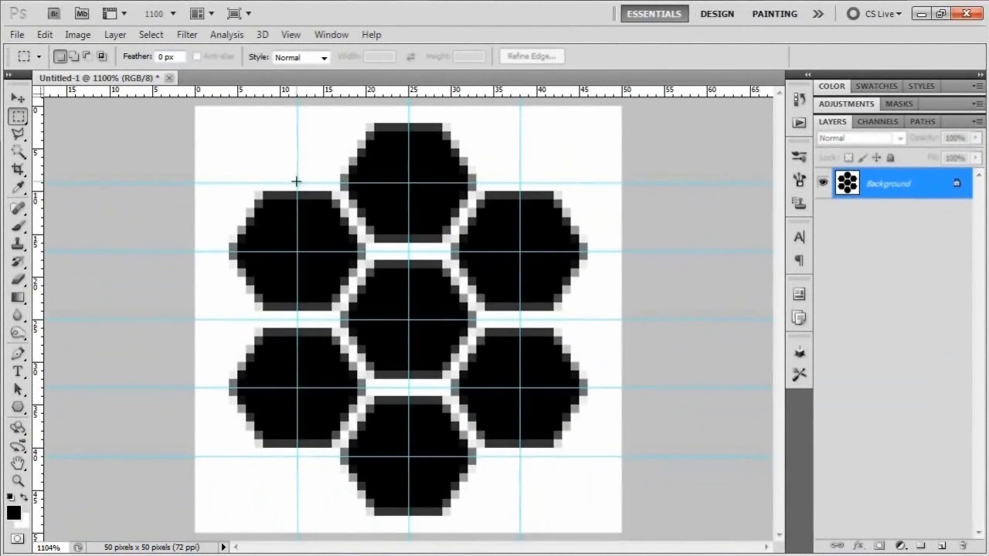
left_click_drag(298, 185, 374, 330)
left_click_drag(463, 428, 520, 456)
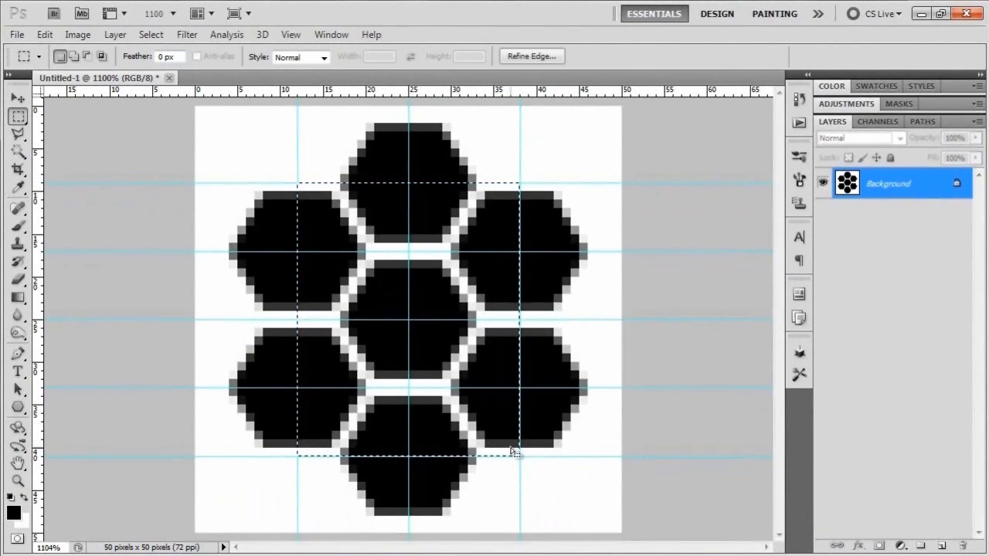
left_click_drag(452, 402, 421, 422)
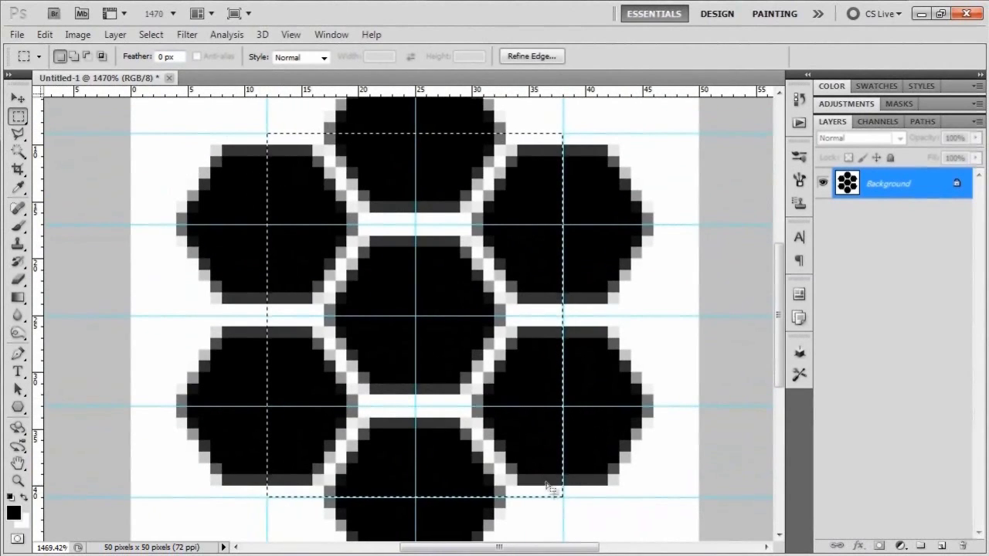
scroll(545, 495, "down", 3)
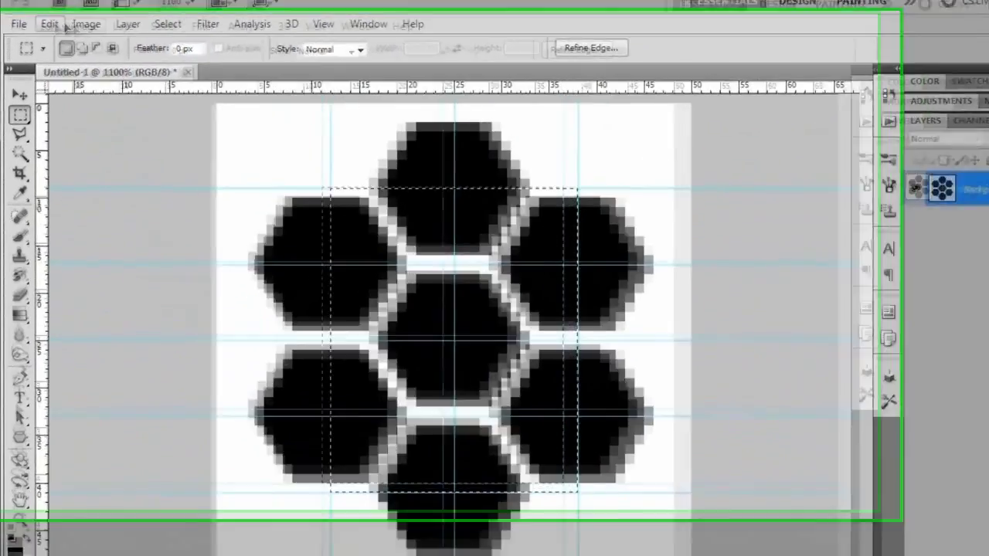
Step: Use Edit > Define Pattern to save the selected tile as pattern 'Mesh'
left_click(51, 24)
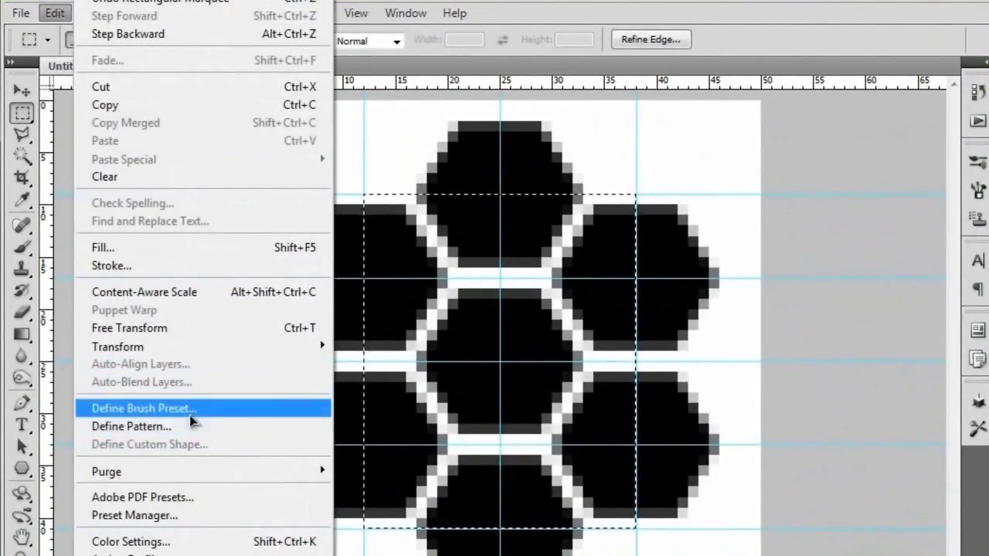
left_click(186, 427)
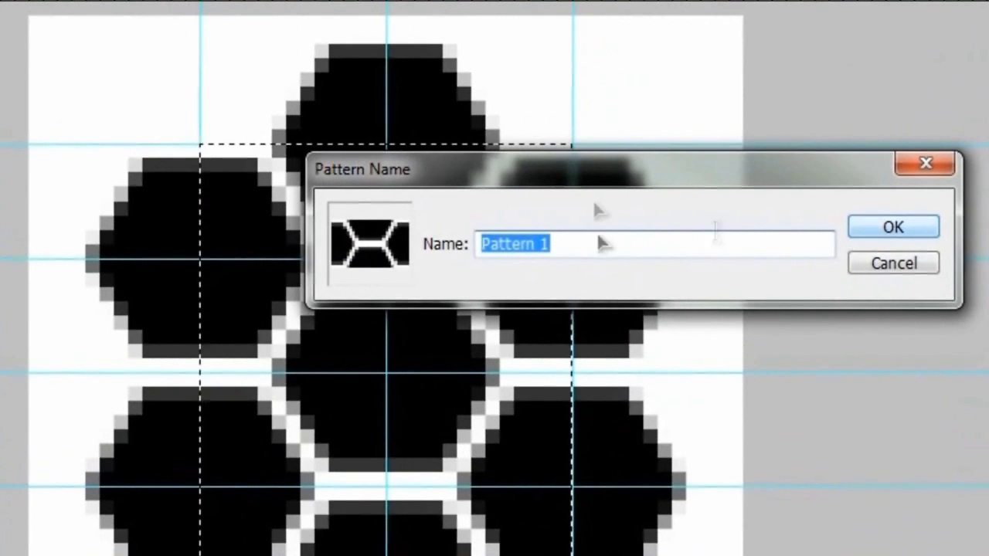
left_click_drag(603, 180, 581, 177)
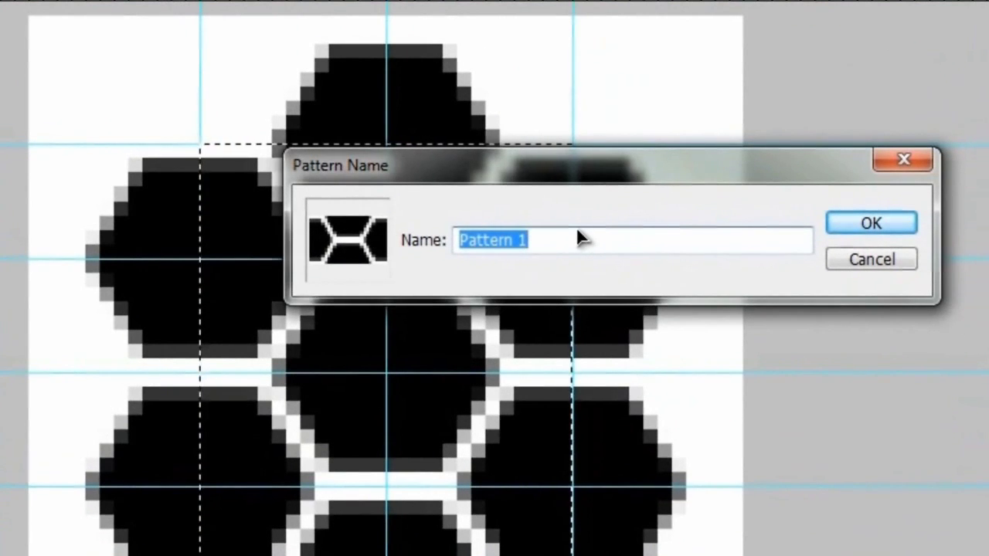
type("Mesh")
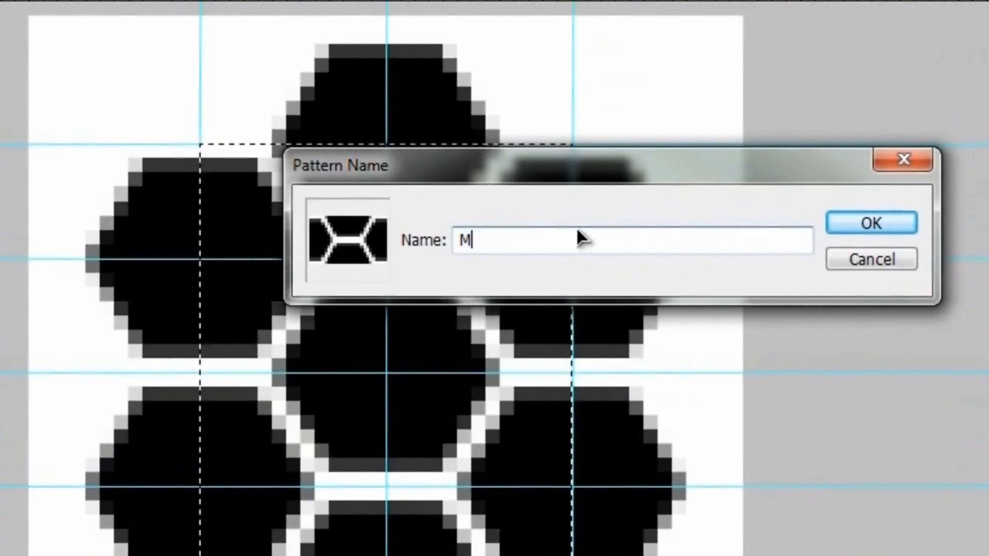
left_click(859, 225)
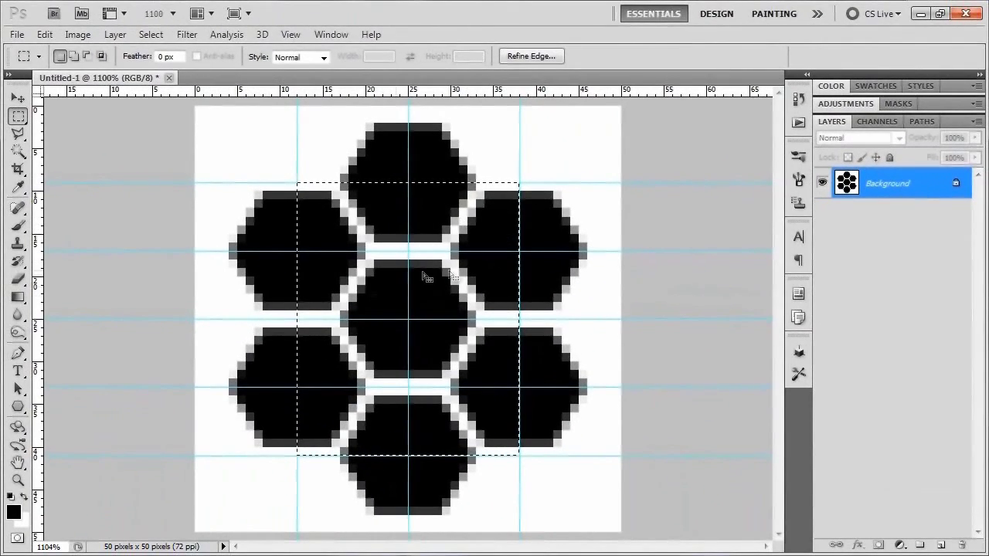
Step: From the Pattern Stamp Tool's pattern picker, delete the duplicate hexagon pattern
left_click(17, 245)
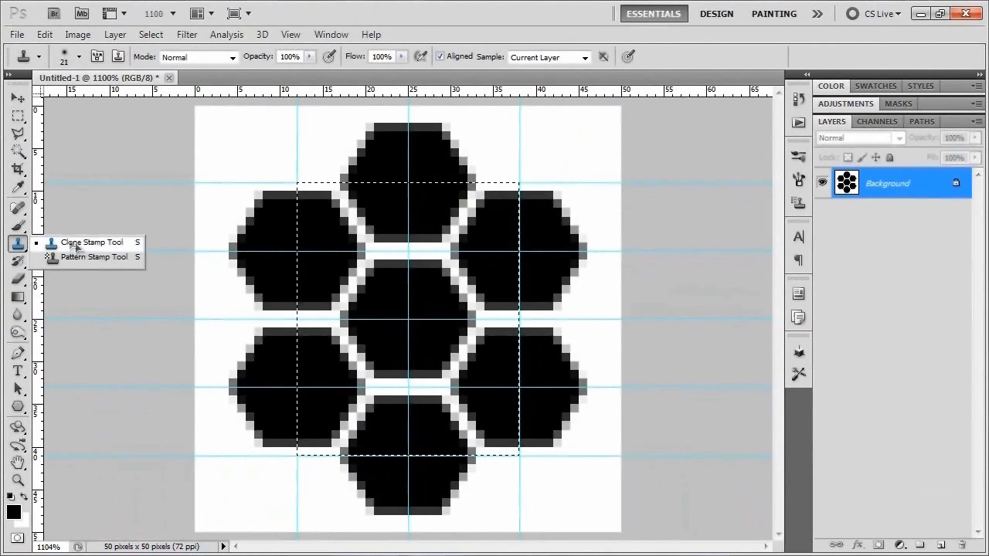
left_click(96, 256)
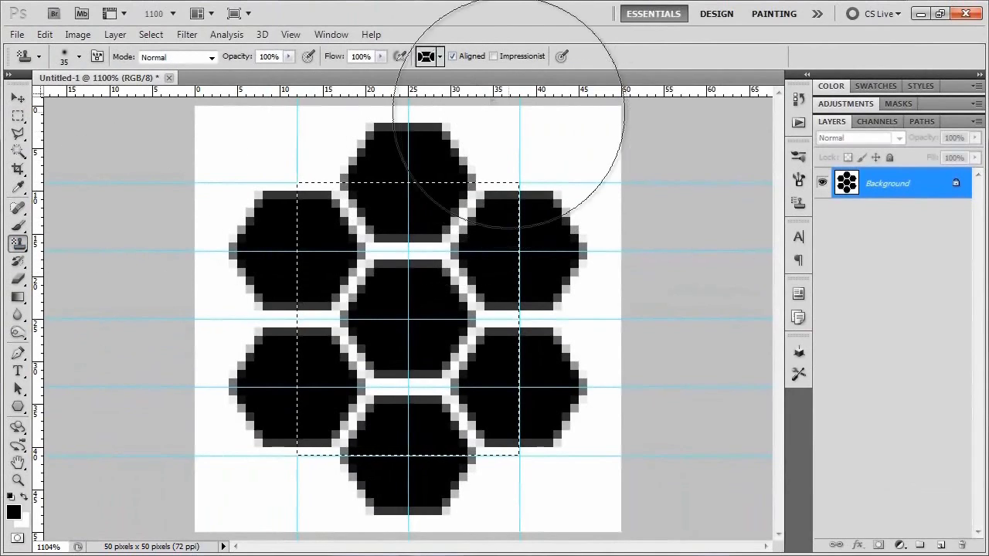
left_click(440, 57)
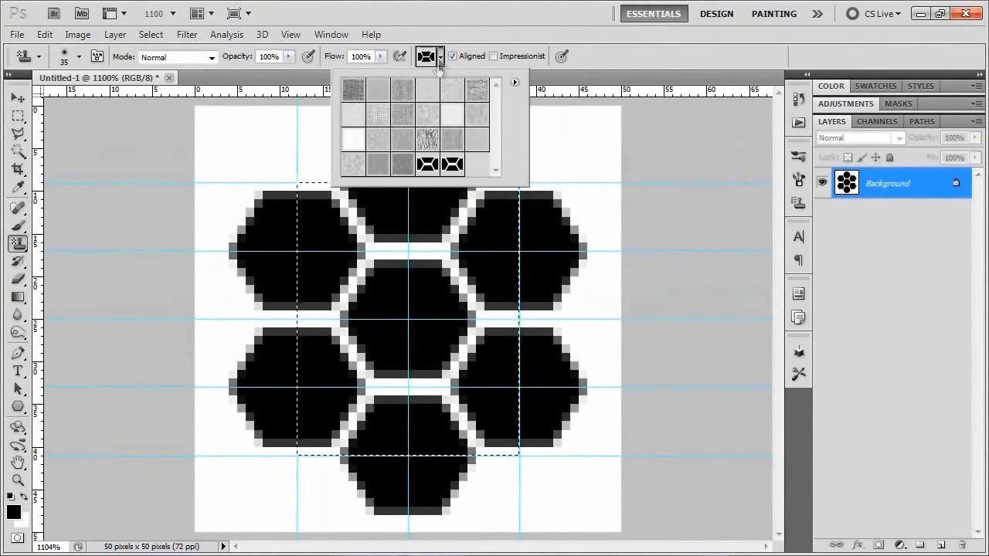
right_click(429, 169)
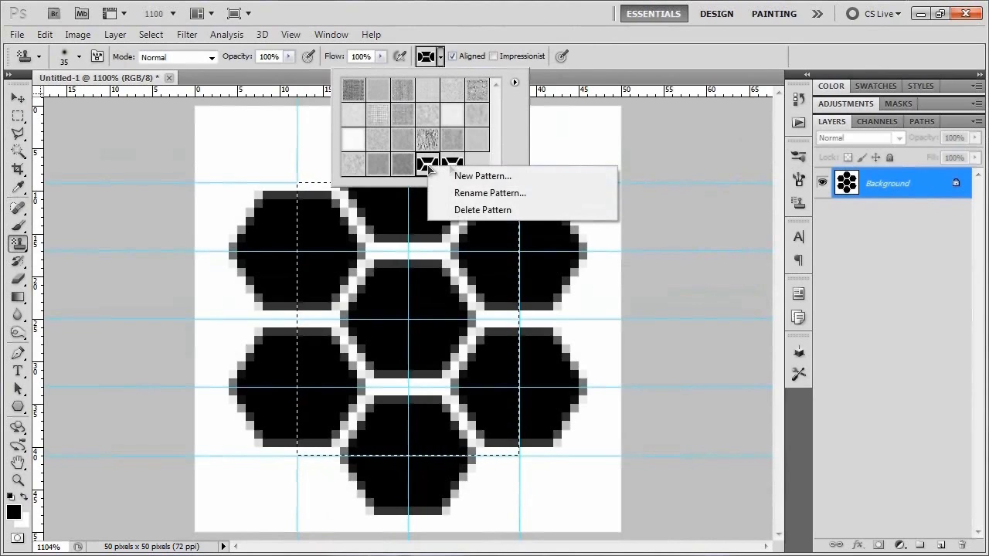
left_click(468, 210)
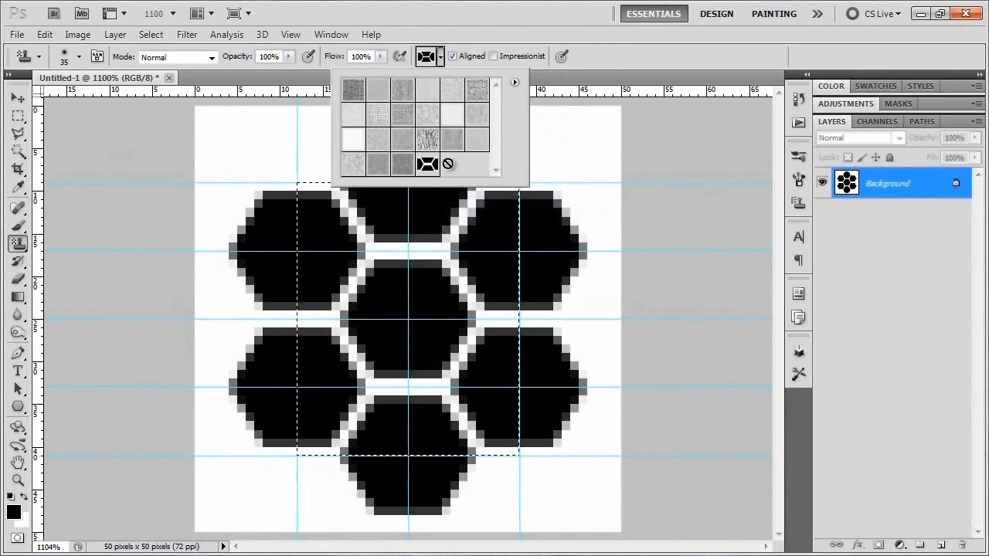
left_click(440, 57)
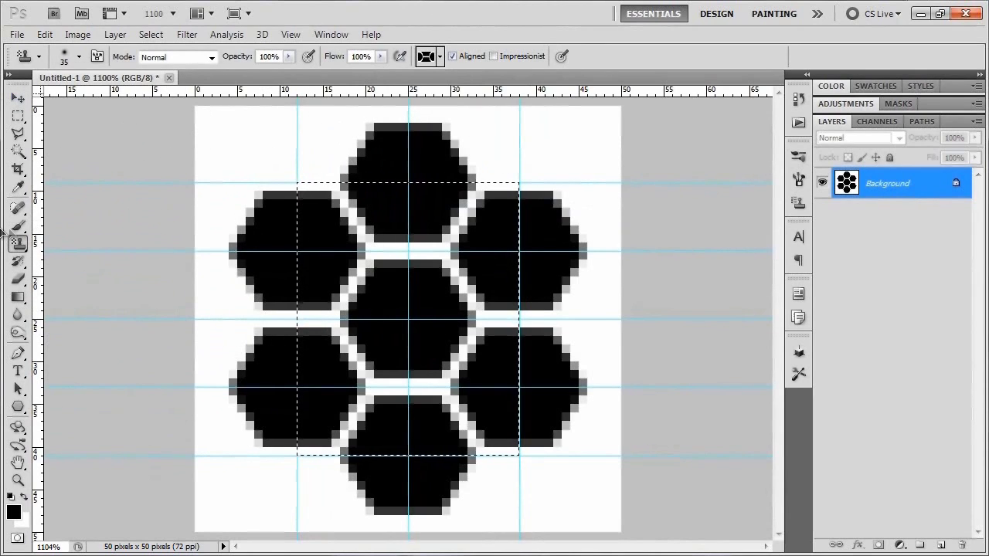
Step: Create a new document from the 1280 px X 720 px preset with a Transparent background
left_click(17, 34)
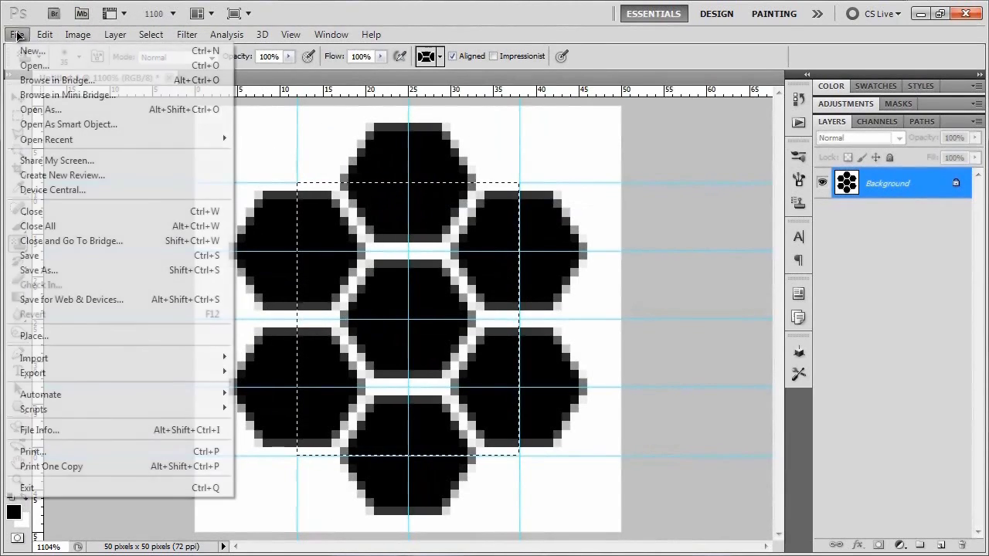
left_click(30, 50)
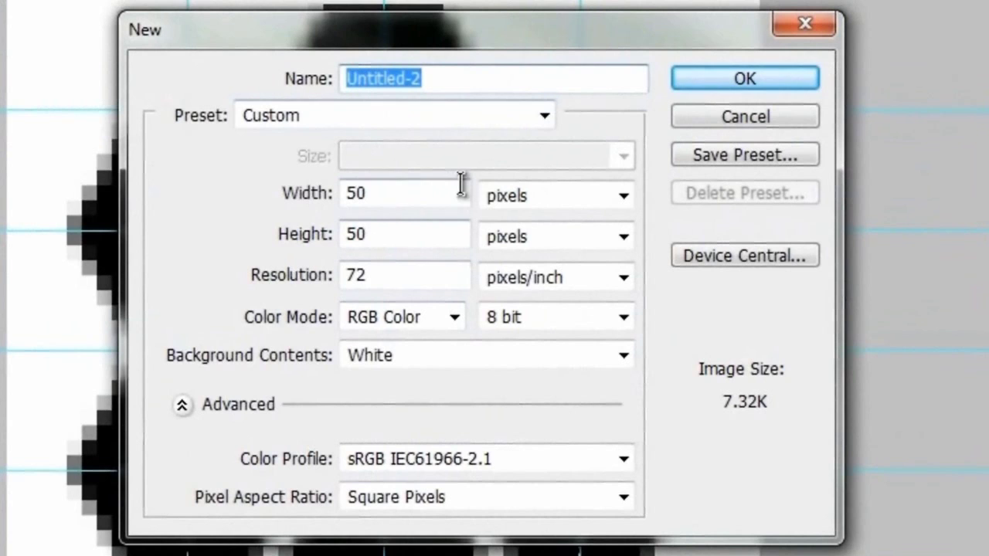
left_click(353, 121)
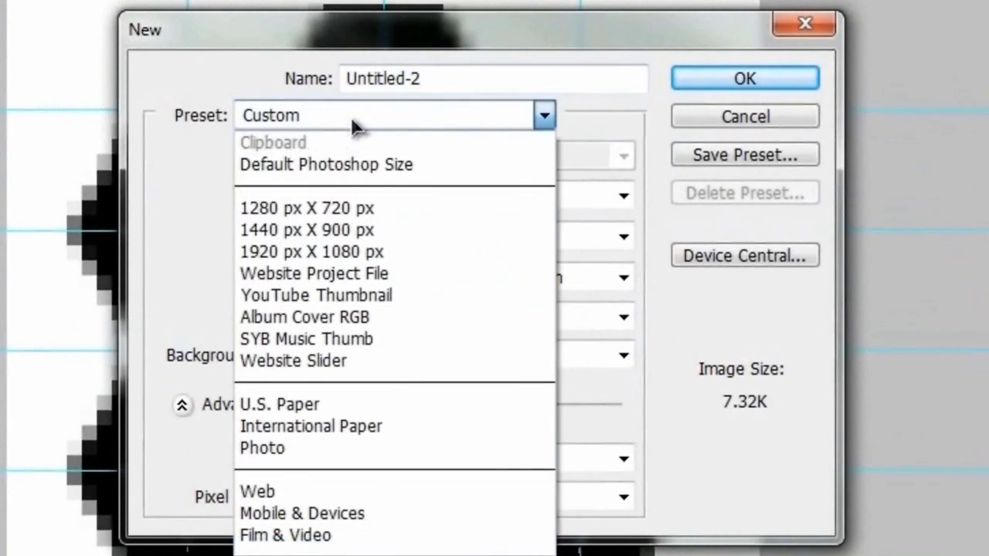
left_click(407, 210)
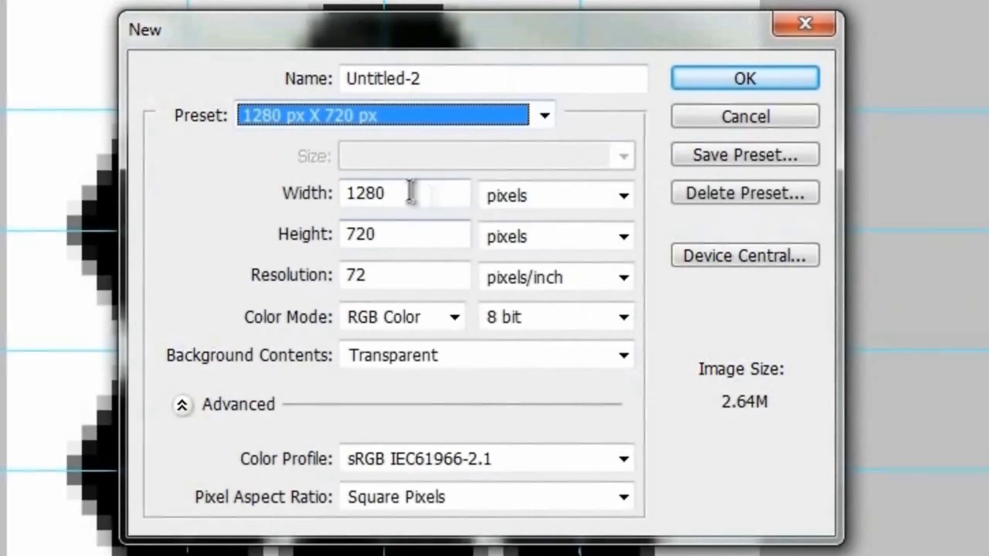
left_click(408, 195)
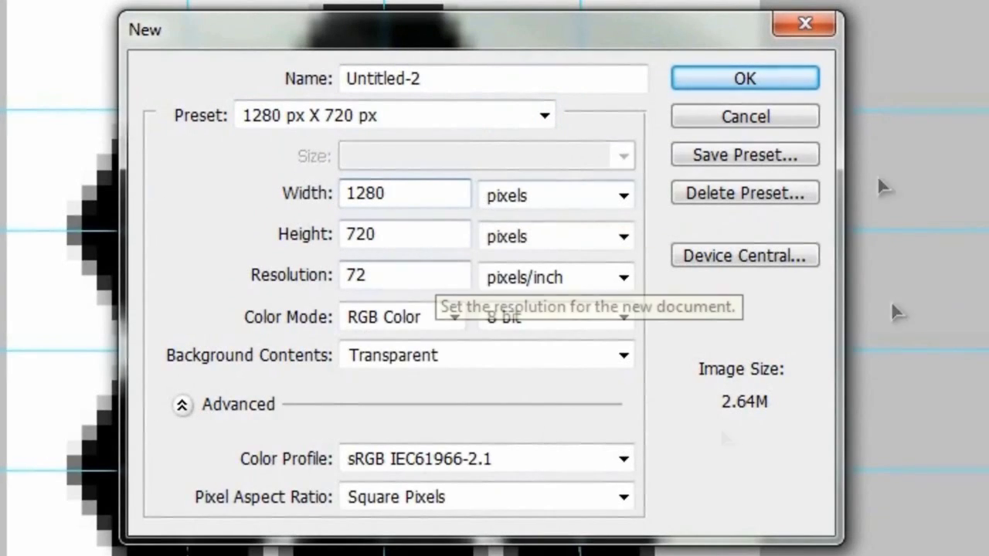
left_click(757, 79)
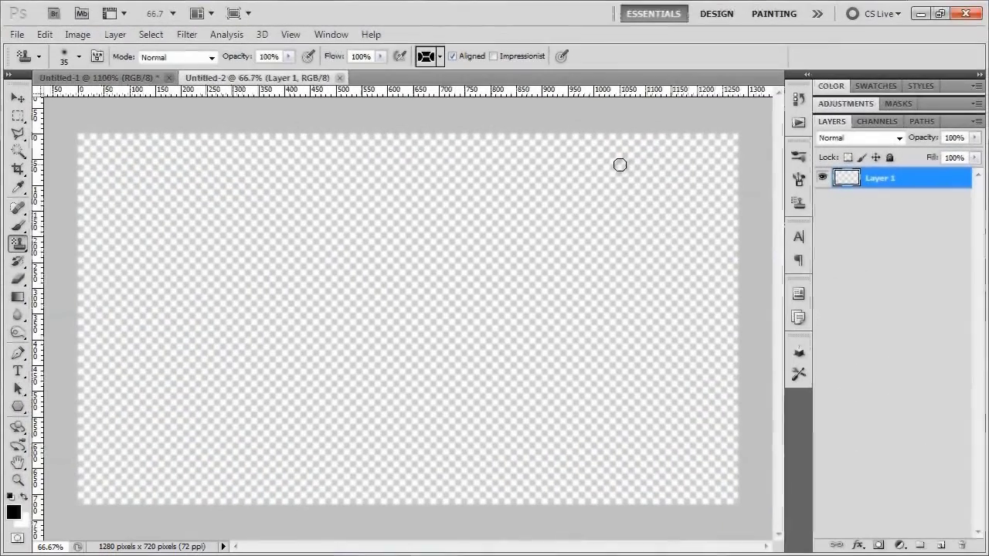
Step: Fill Layer 1 with black, duplicate it, and invert the copy to white
key("ctrl+0")
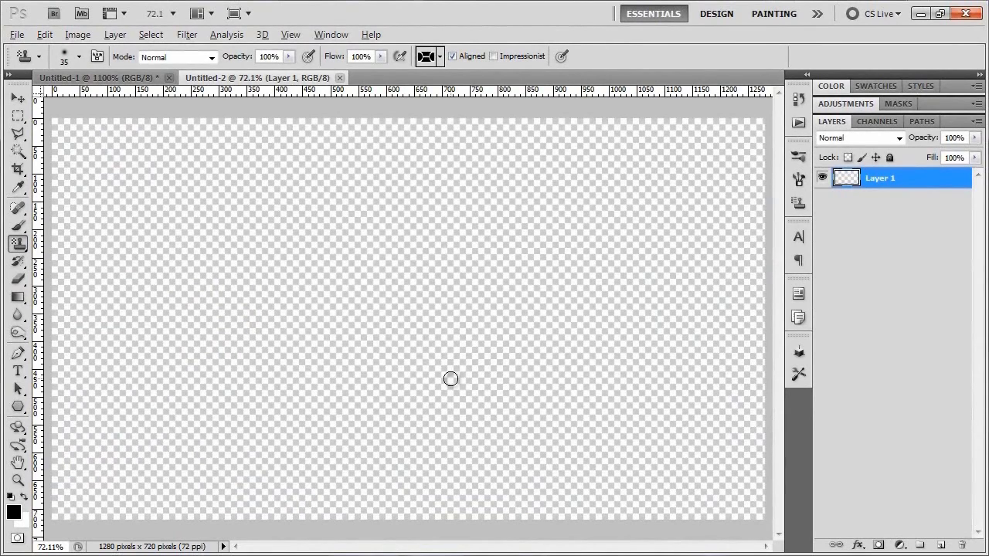
key("alt+BackSpace")
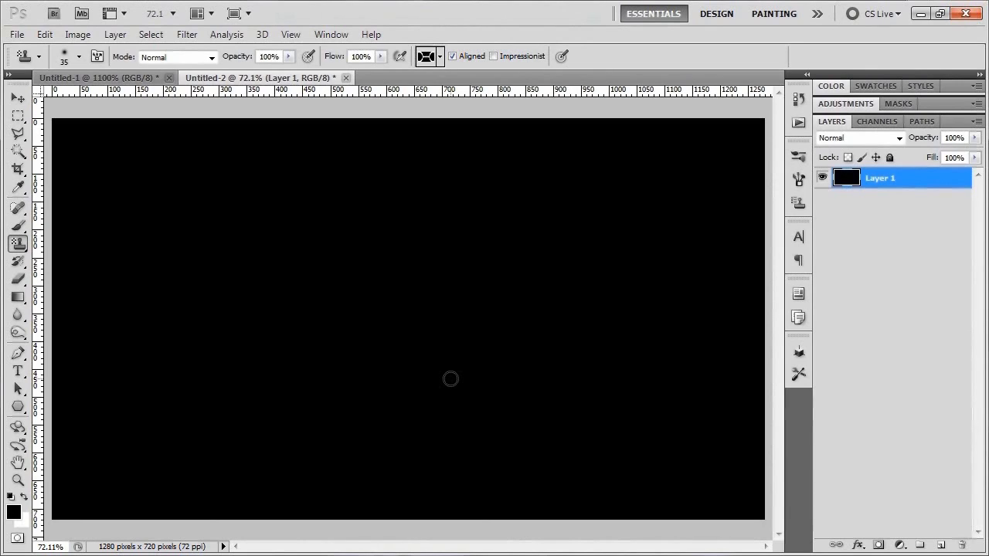
key("ctrl+j")
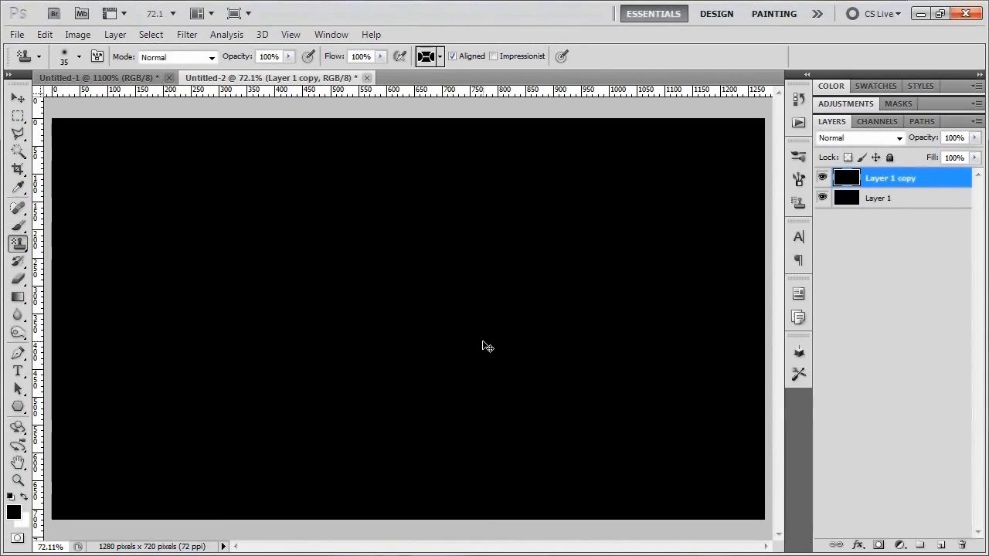
key("ctrl+i")
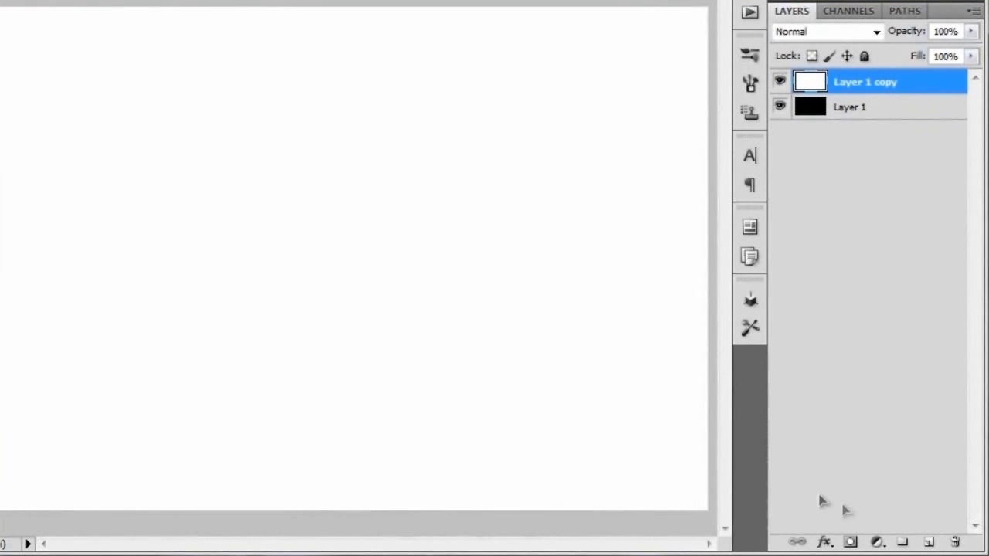
Step: Add a layer mask to Layer 1 copy and fill the mask with the Mesh pattern
left_click(850, 542)
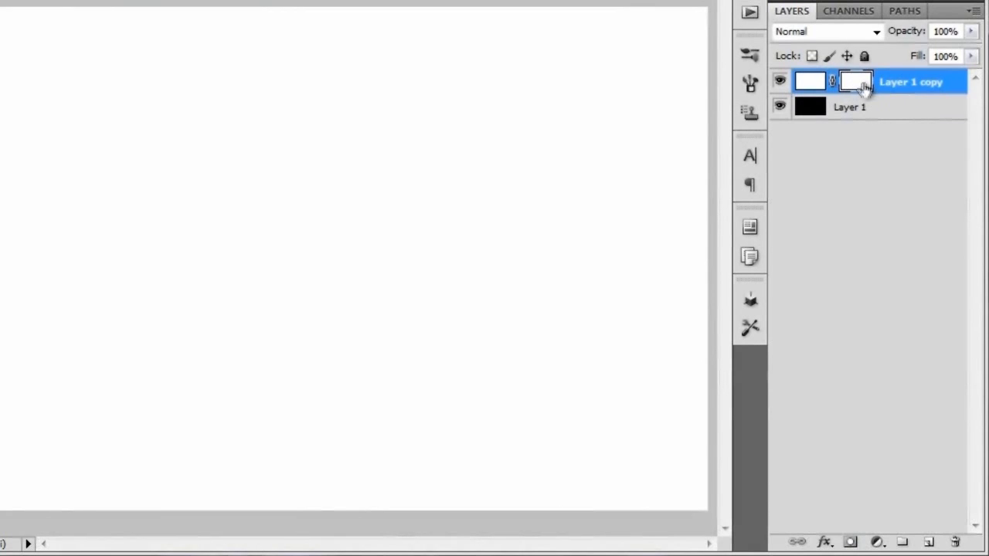
left_click(815, 85)
left_click(859, 86)
key("shift+F5")
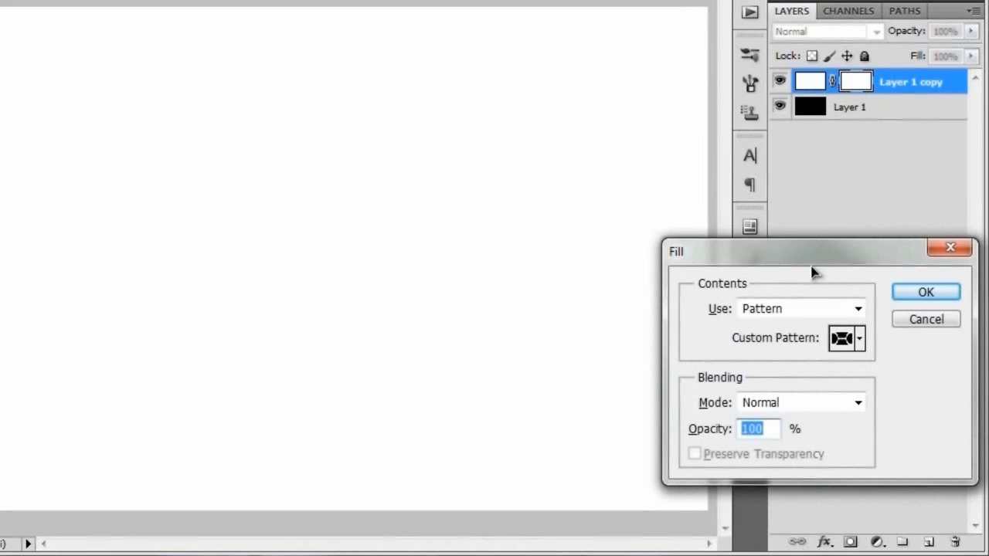
left_click_drag(813, 265, 421, 98)
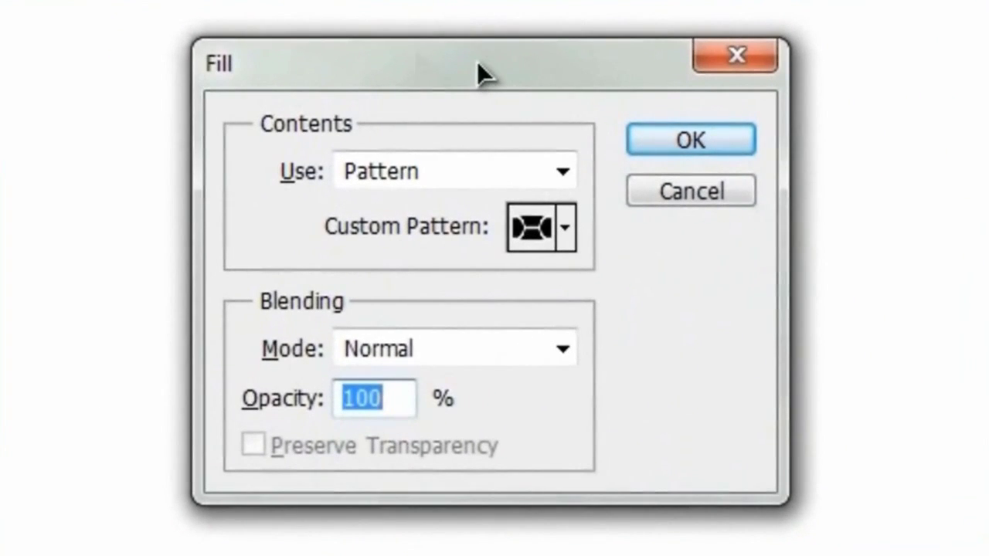
left_click(398, 166)
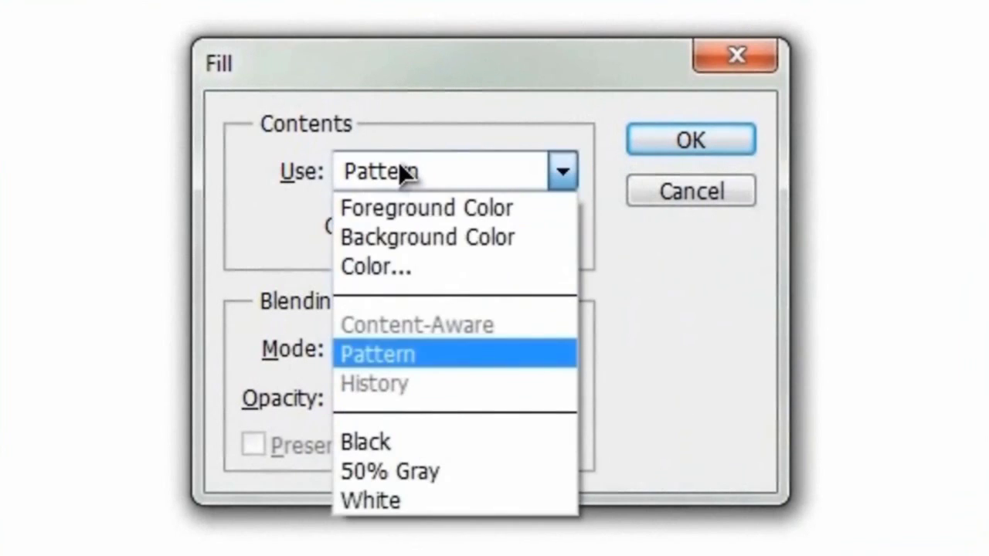
left_click(413, 356)
left_click(566, 244)
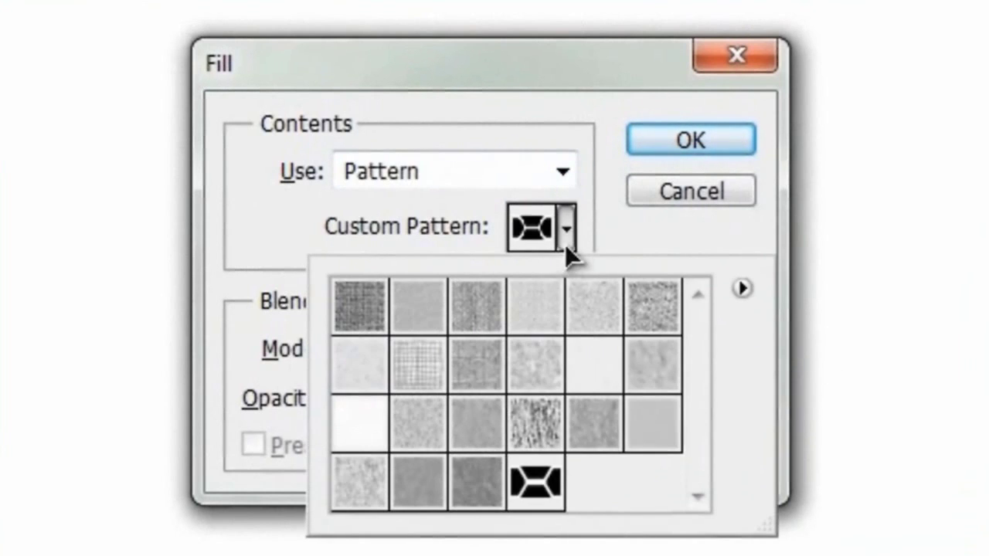
left_click(530, 510)
left_click(568, 244)
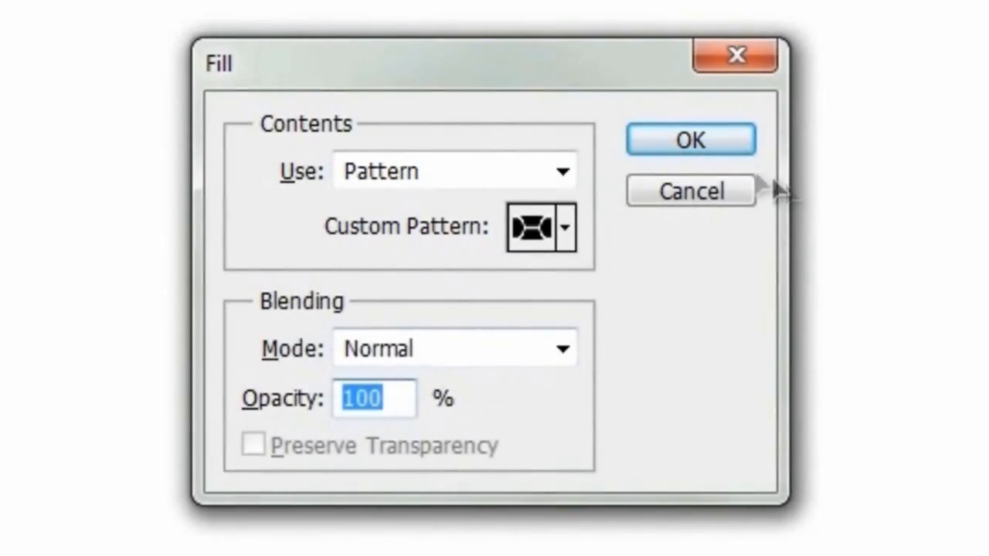
left_click(722, 140)
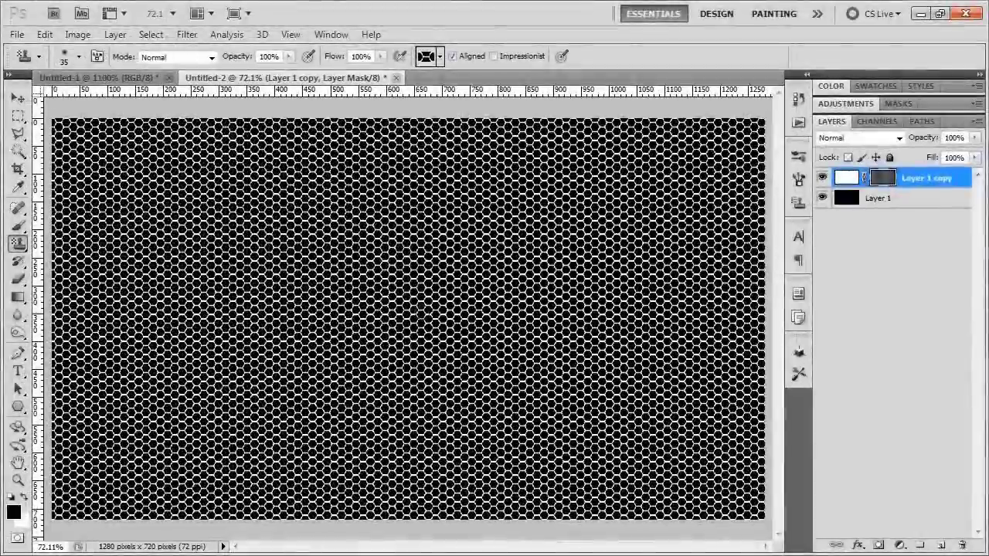
Step: Inspect the mesh at 100%, fit the view, and cancel the Fill dialog unapplied
key("ctrl+1")
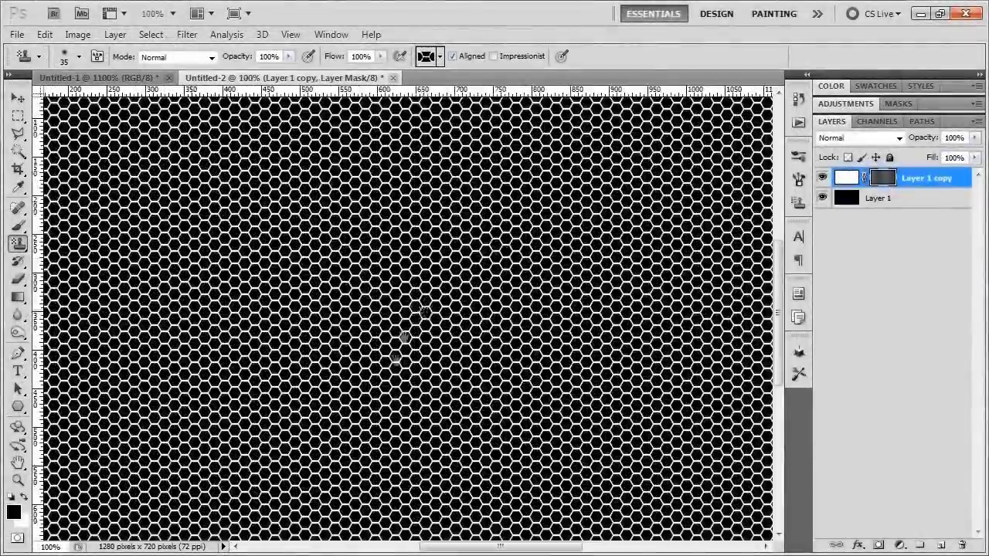
left_click_drag(404, 336, 364, 391)
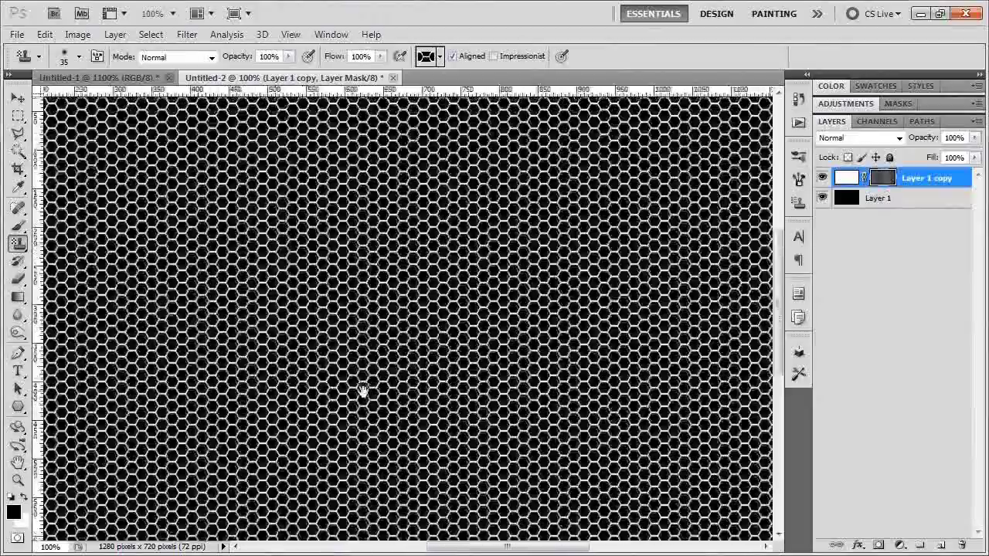
key("ctrl+0")
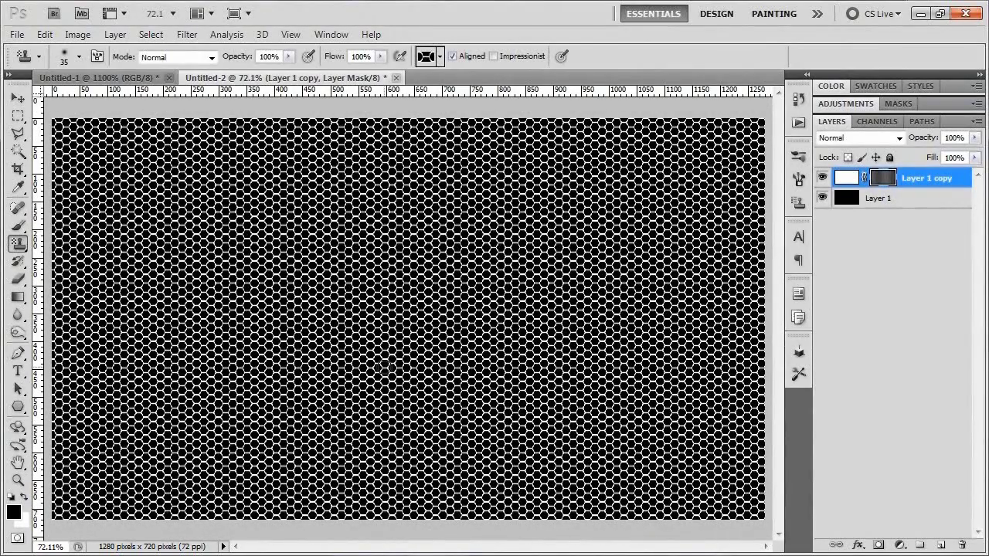
key("i")
key("shift+F5")
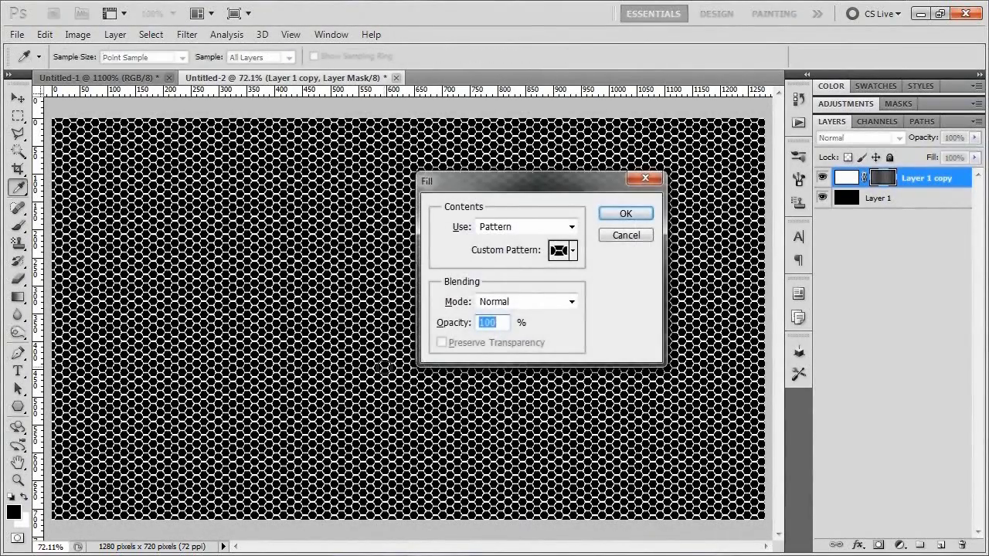
left_click(632, 238)
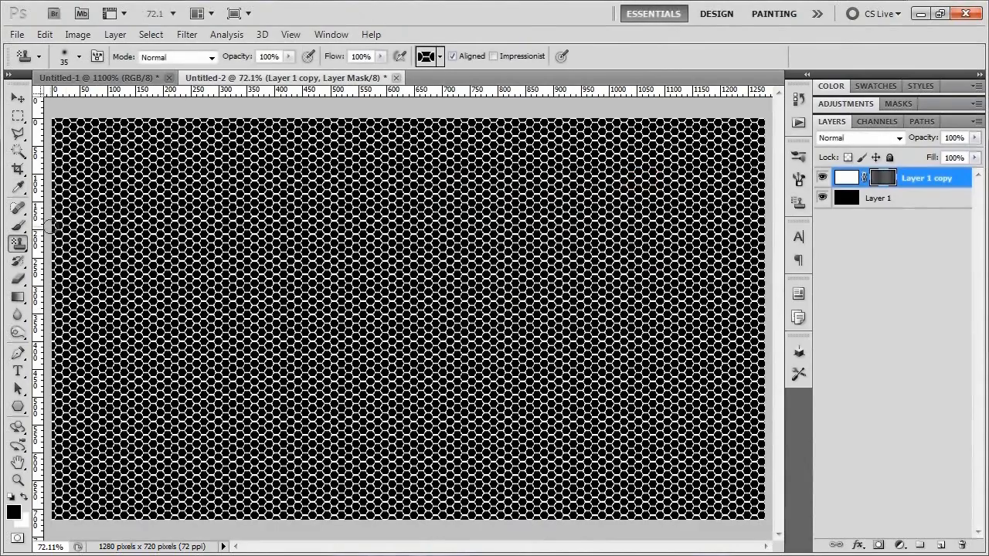
Step: Keep the Pattern Stamp Tool and resize its brush to 125 px
left_click(18, 243)
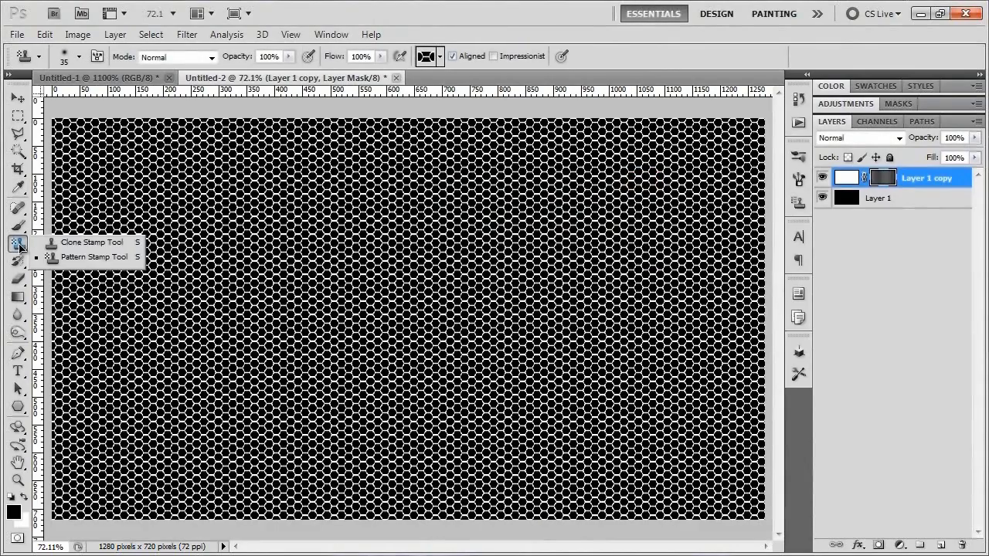
left_click(64, 257)
scroll(225, 261, "down", 4)
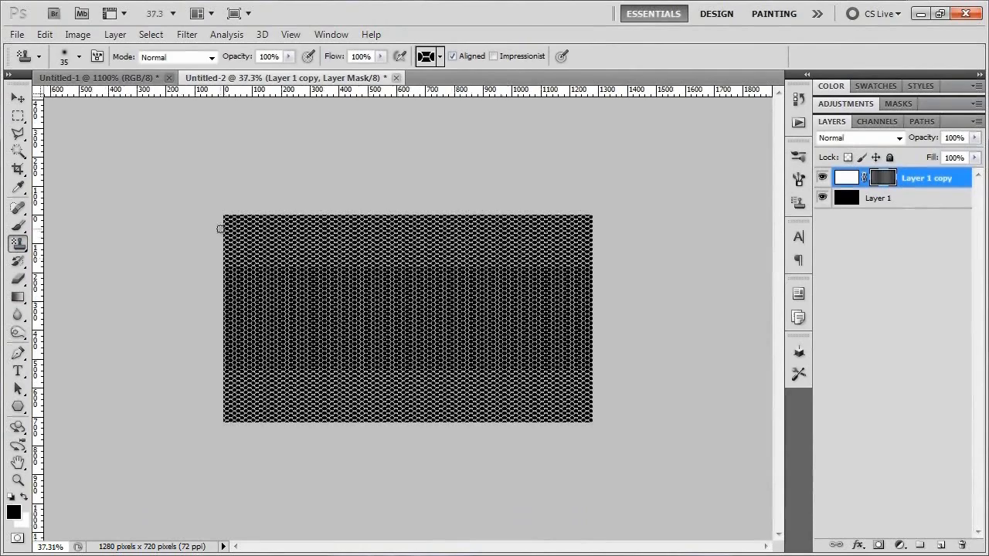
key("bracketright")
key("bracketright")
key("bracketright")
key("bracketright")
key("bracketright")
key("bracketright")
key("bracketright")
key("bracketright")
key("bracketright")
key("bracketright")
key("bracketright")
key("bracketright")
key("bracketright")
key("bracketright")
key("bracketright")
key("bracketright")
key("bracketright")
key("bracketright")
key("bracketright")
key("bracketright")
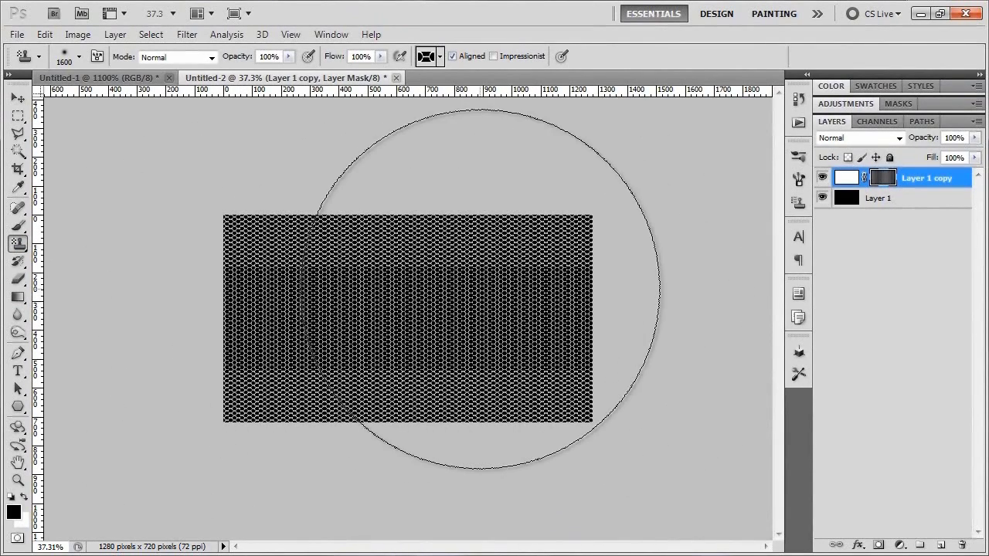
scroll(482, 293, "up", 4)
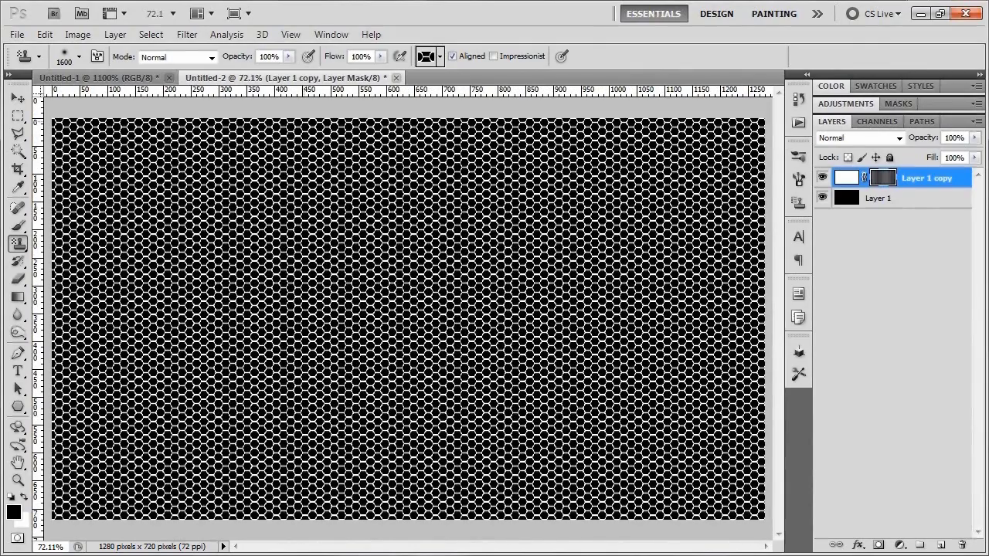
key("bracketleft")
key("bracketleft")
key("bracketleft")
key("bracketleft")
key("bracketleft")
key("bracketleft")
key("bracketleft")
key("bracketleft")
key("bracketleft")
key("bracketleft")
key("bracketleft")
key("bracketleft")
key("bracketleft")
key("bracketleft")
key("bracketleft")
key("bracketleft")
key("bracketleft")
key("bracketleft")
Step: Delete Layer 1 copy's layer mask by dragging its thumbnail to the trash
left_click(17, 99)
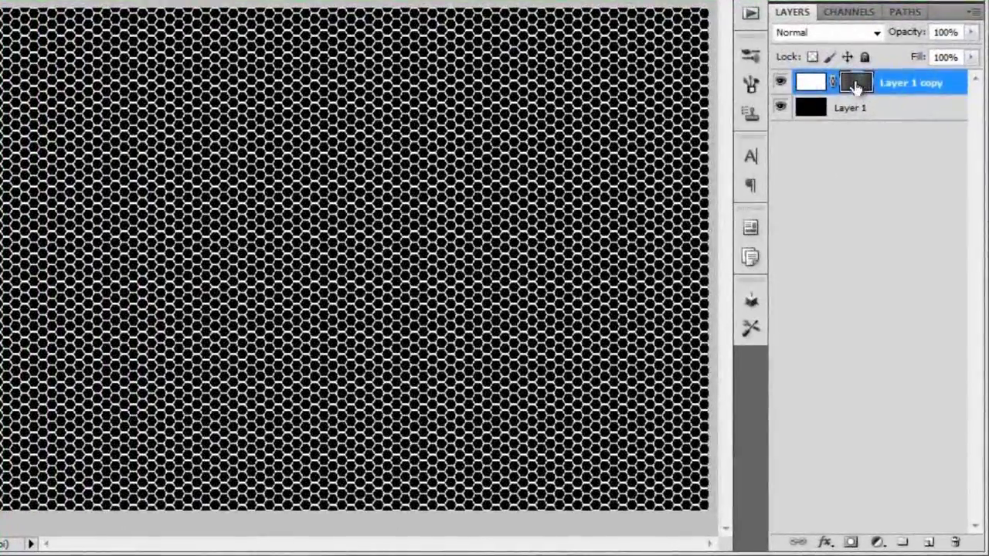
left_click_drag(856, 85, 956, 542)
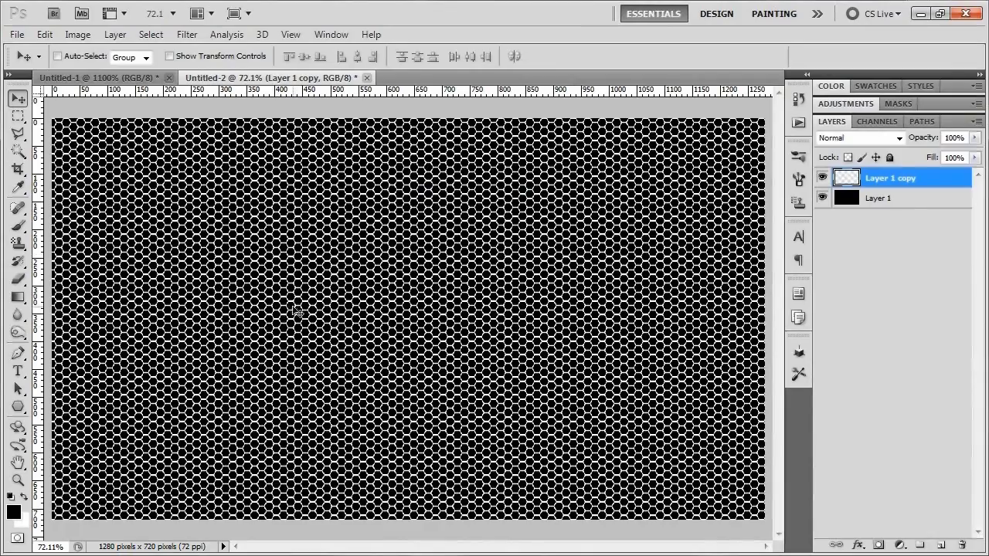
scroll(409, 304, "up", 3)
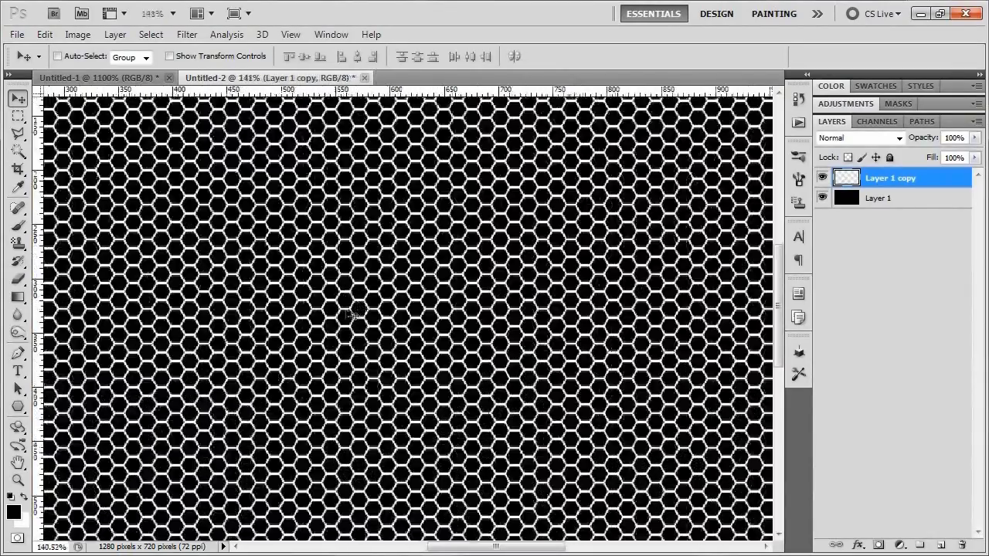
scroll(450, 277, "down", 4)
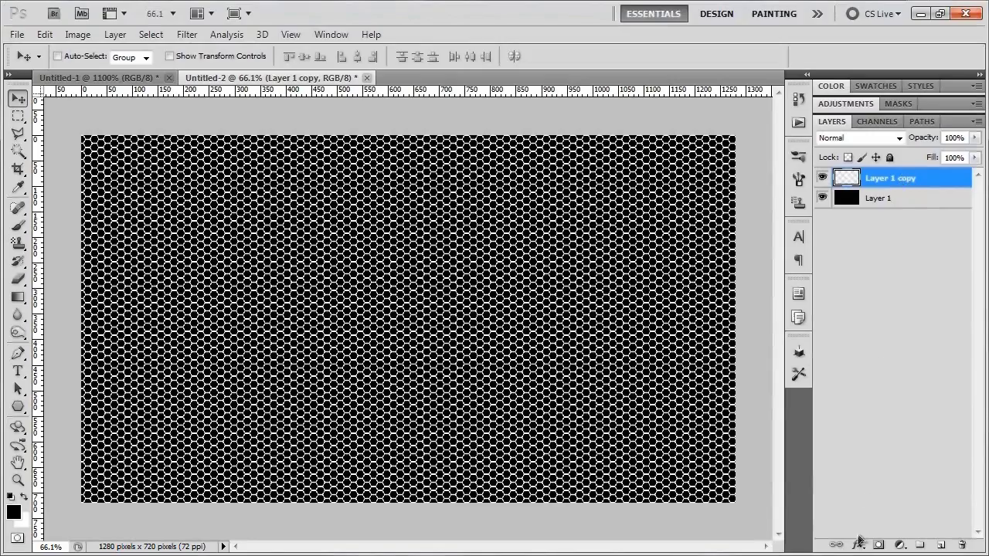
Step: Add a Drop Shadow to the mesh layer with Normal blend mode and white colour
left_click(858, 544)
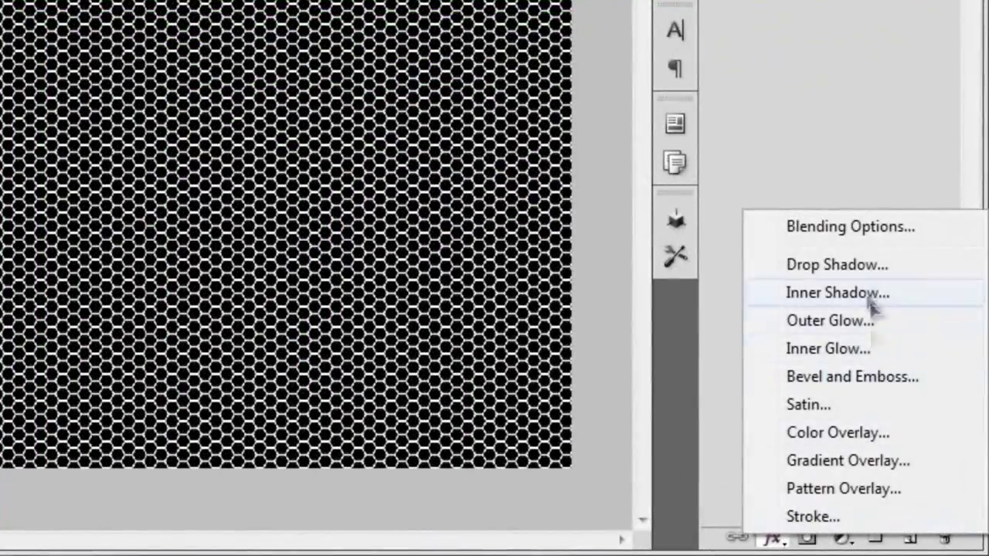
left_click(856, 266)
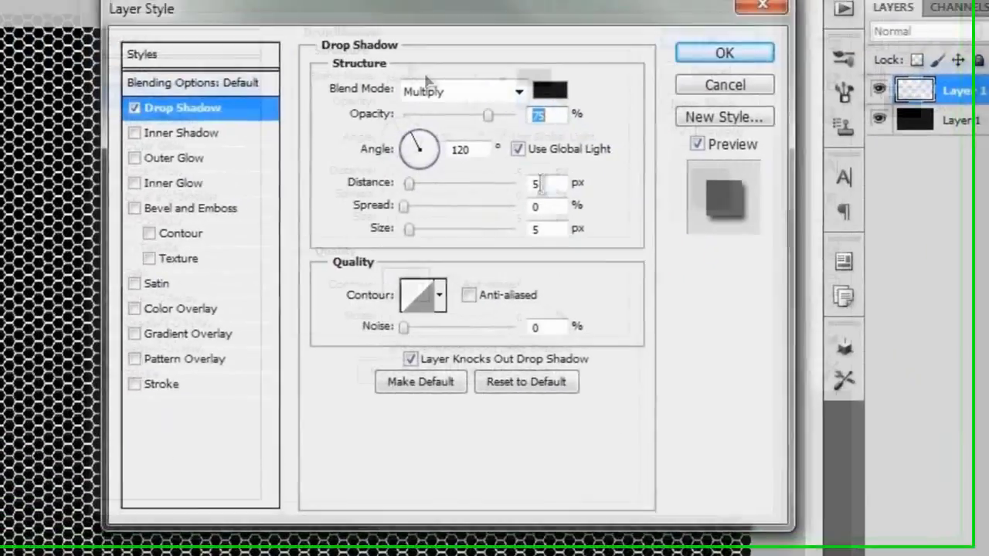
left_click(466, 90)
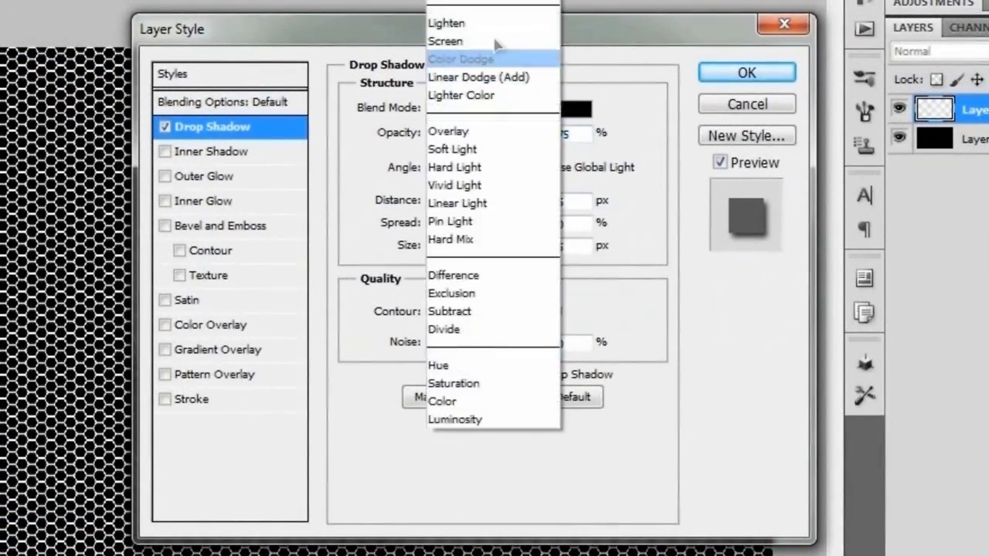
left_click(497, 4)
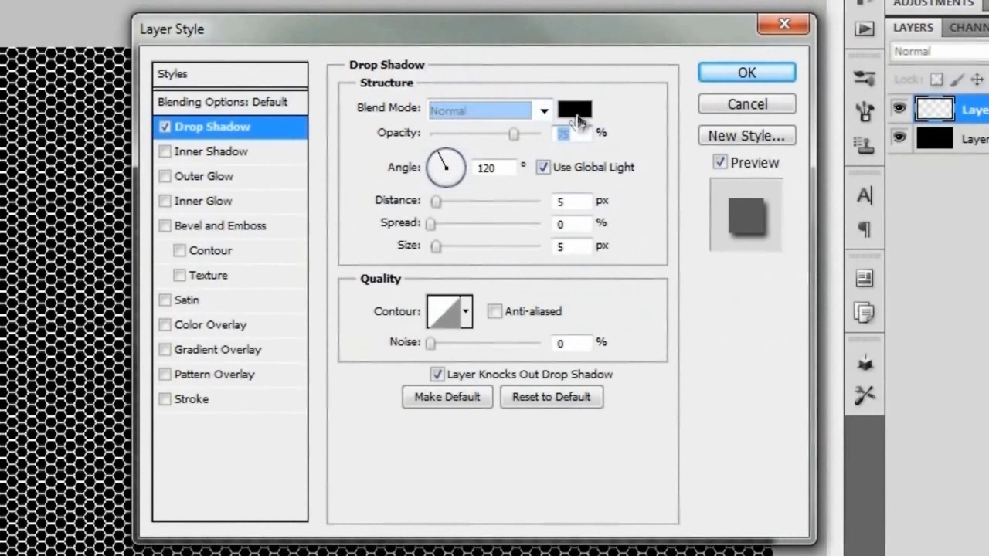
left_click(578, 116)
left_click(415, 93)
left_click(912, 87)
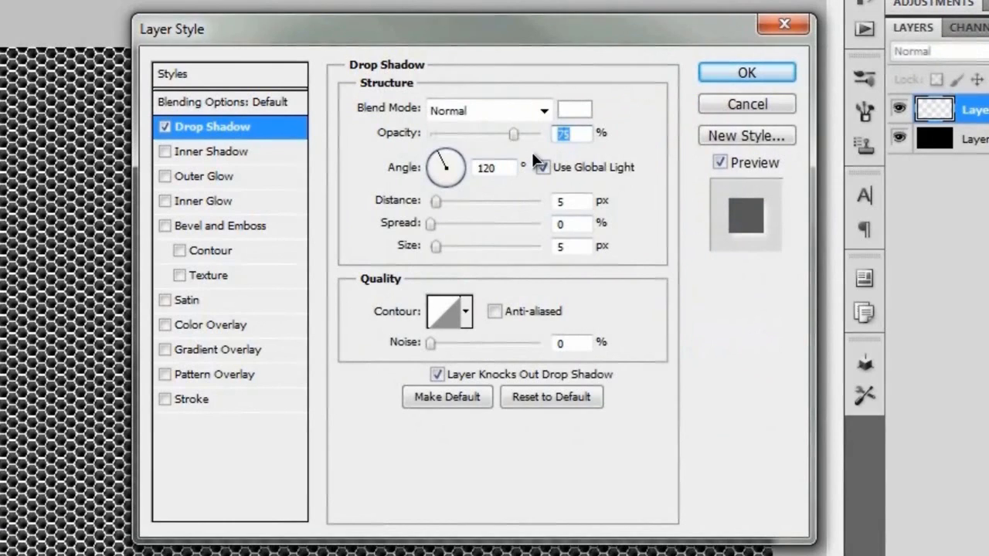
Step: Set the shadow to 100% opacity, 90° local angle, 1 px distance and 1 px size
type("100")
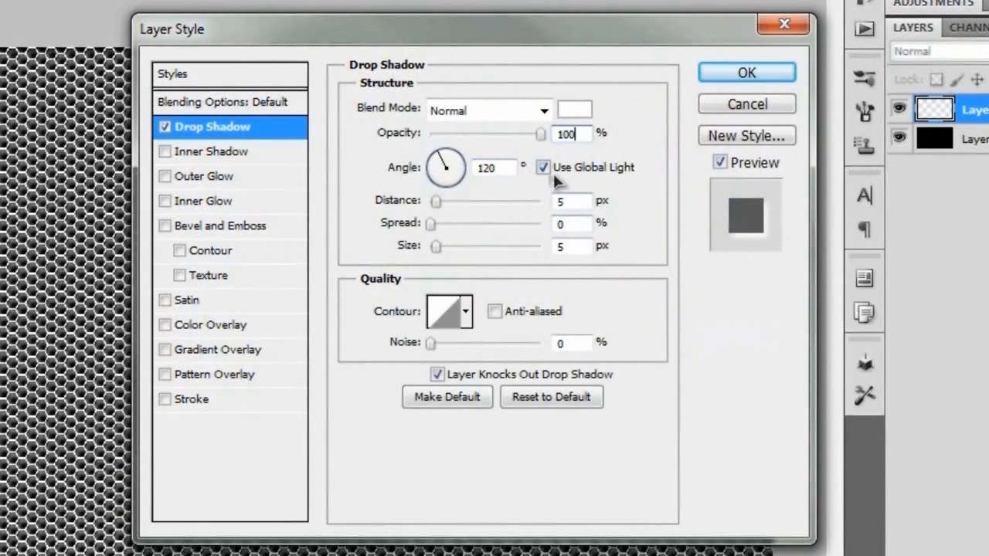
left_click(544, 168)
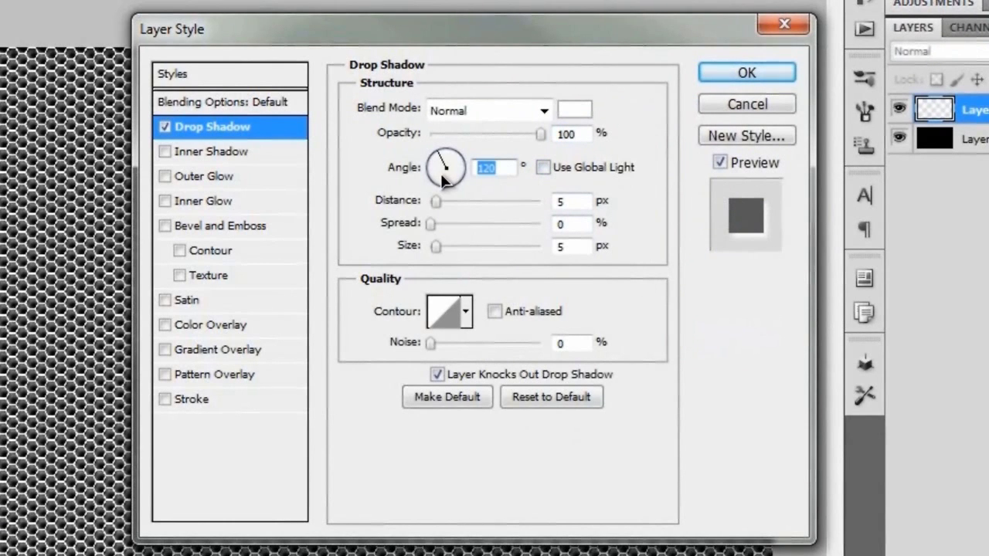
type("90")
left_click(558, 201)
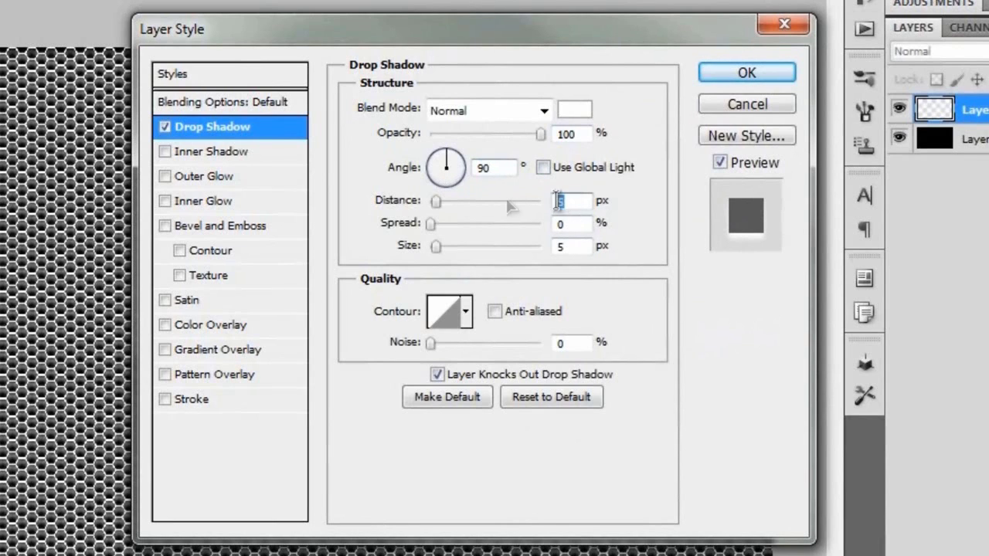
type("1")
key("Tab")
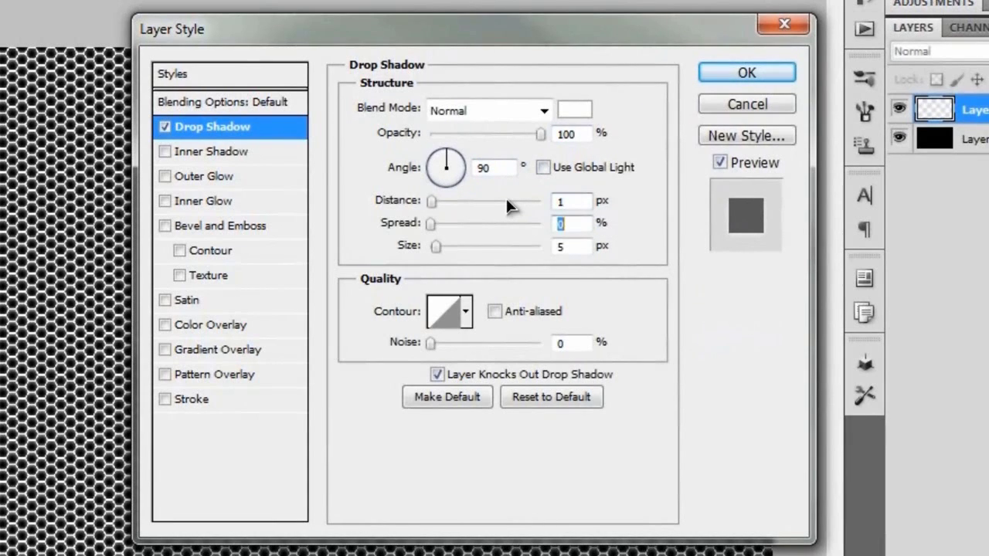
key("Tab")
type("1")
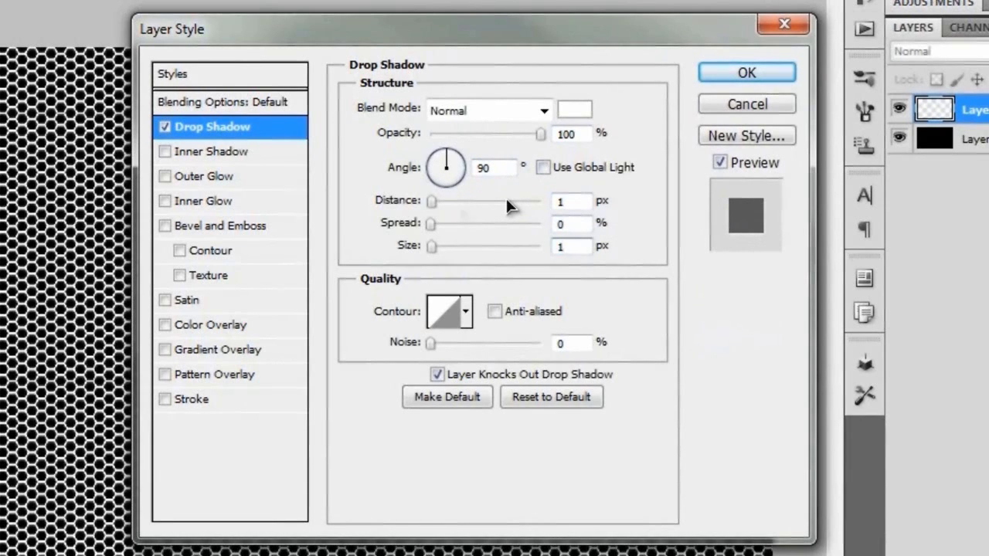
Step: Add a Gradient Overlay to the mesh layer and bring up its gradient editor
left_click(214, 349)
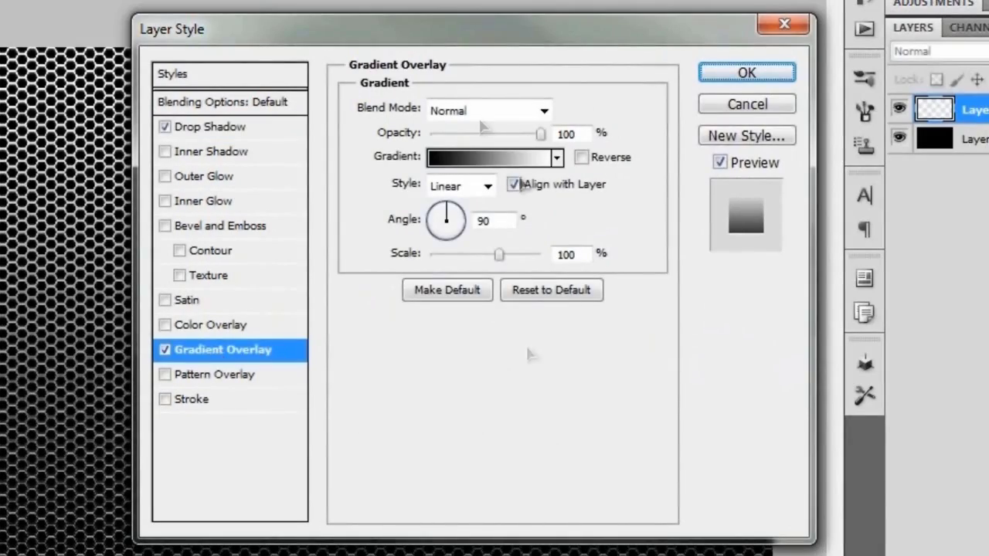
left_click_drag(475, 37, 760, 123)
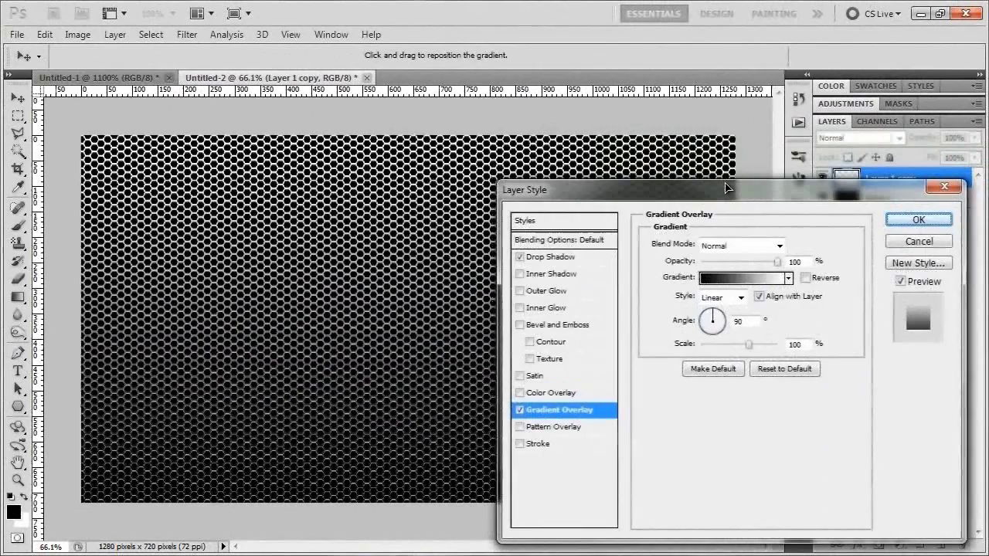
left_click_drag(726, 188, 741, 194)
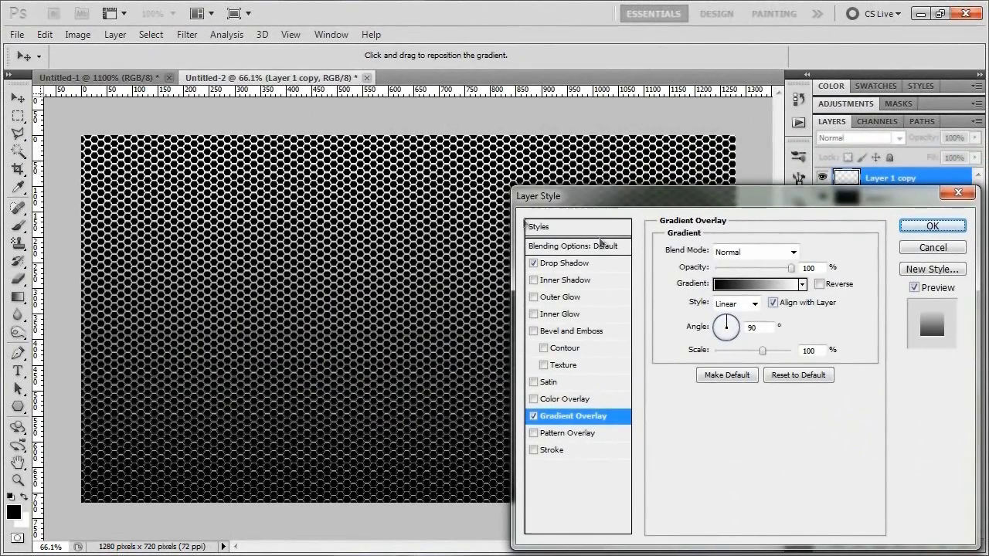
left_click(765, 285)
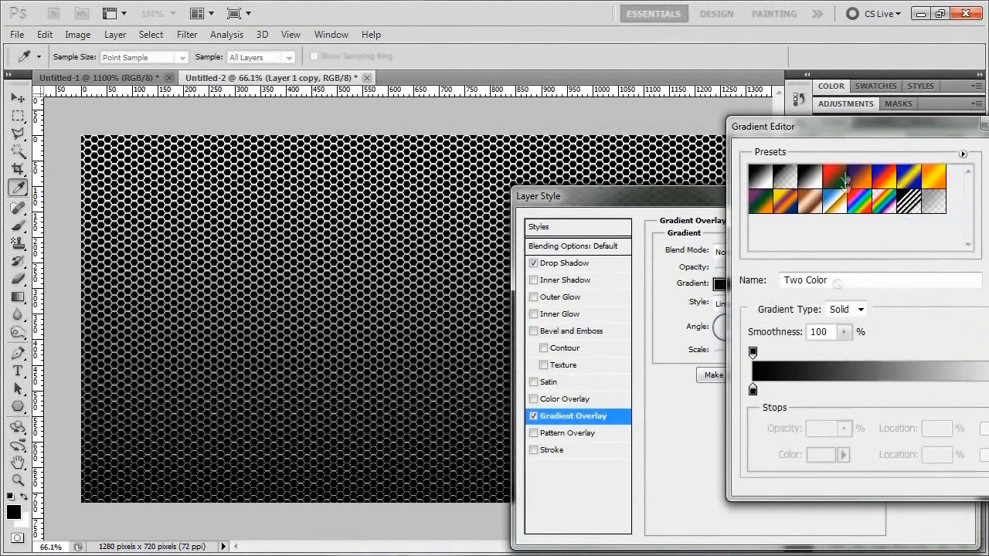
left_click_drag(877, 128, 711, 99)
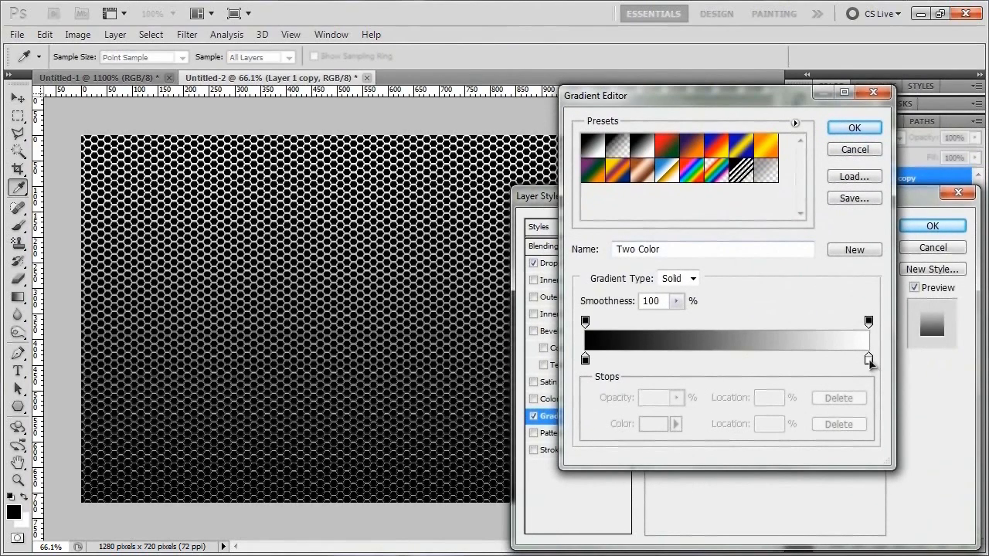
Step: Move the white stop to 61% and add a black stop at the gradient's right end
left_click_drag(868, 360, 758, 361)
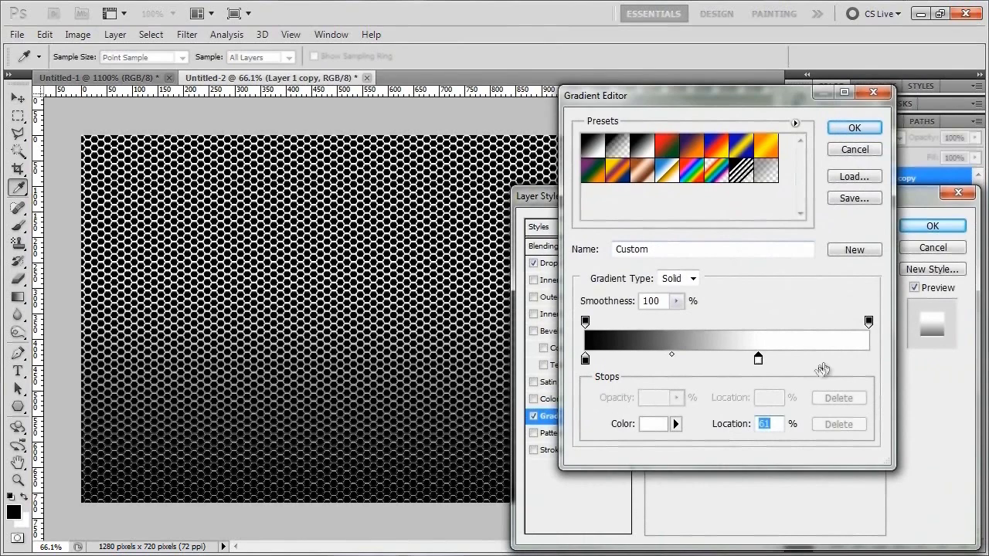
left_click_drag(827, 365, 873, 361)
left_click(653, 424)
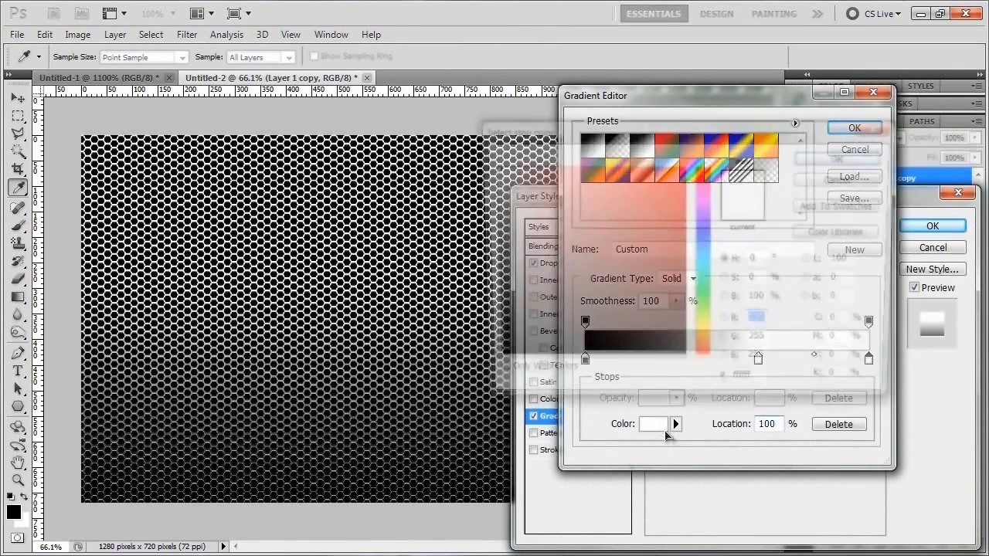
left_click_drag(592, 335, 486, 367)
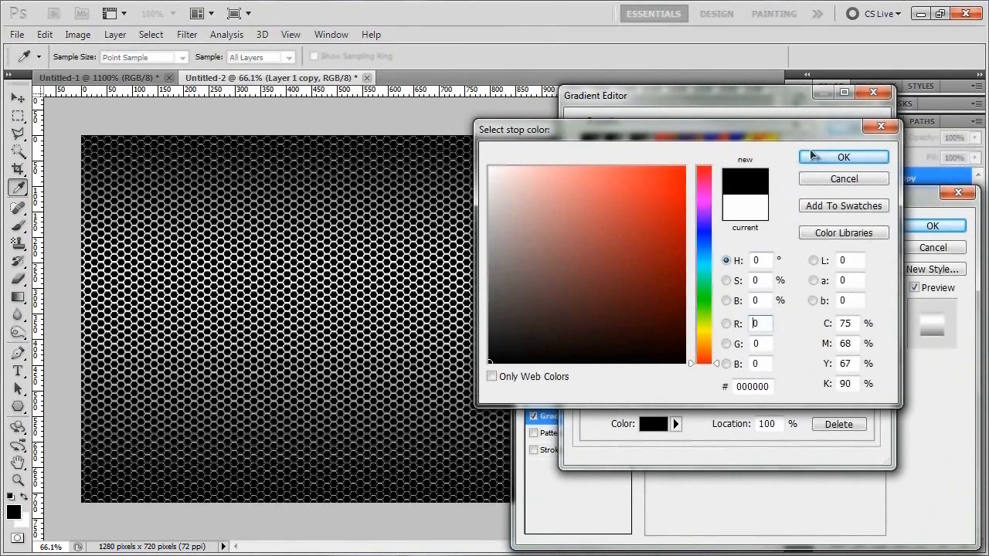
left_click(813, 157)
Step: Shift the middle stop to 63% and colour it light grey d4d4d4
left_click_drag(759, 364, 764, 360)
left_click(653, 424)
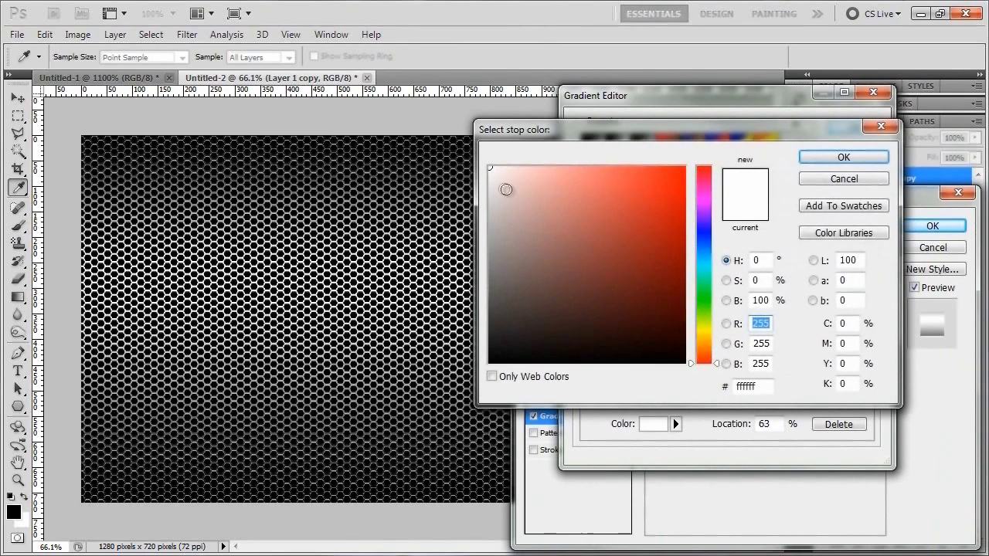
left_click_drag(506, 190, 476, 203)
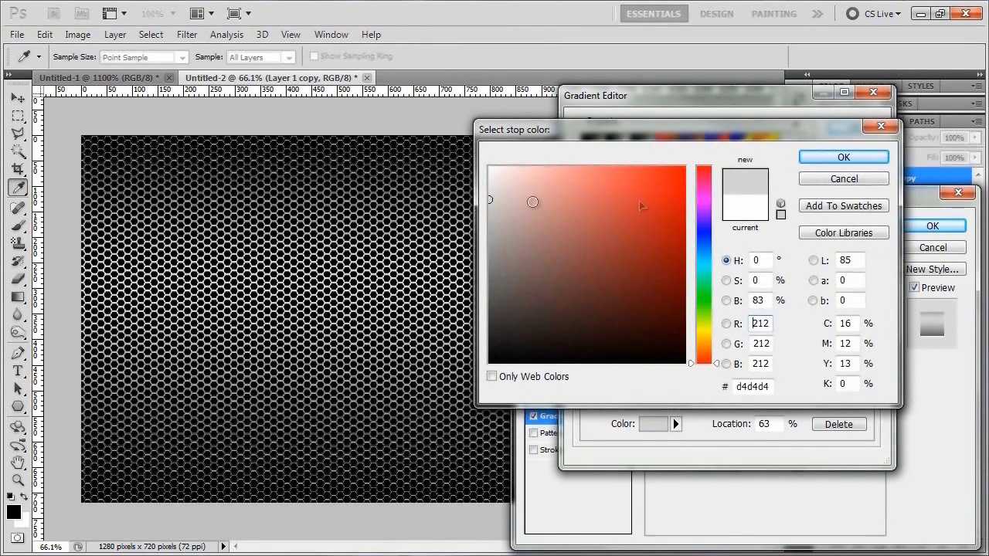
left_click(844, 159)
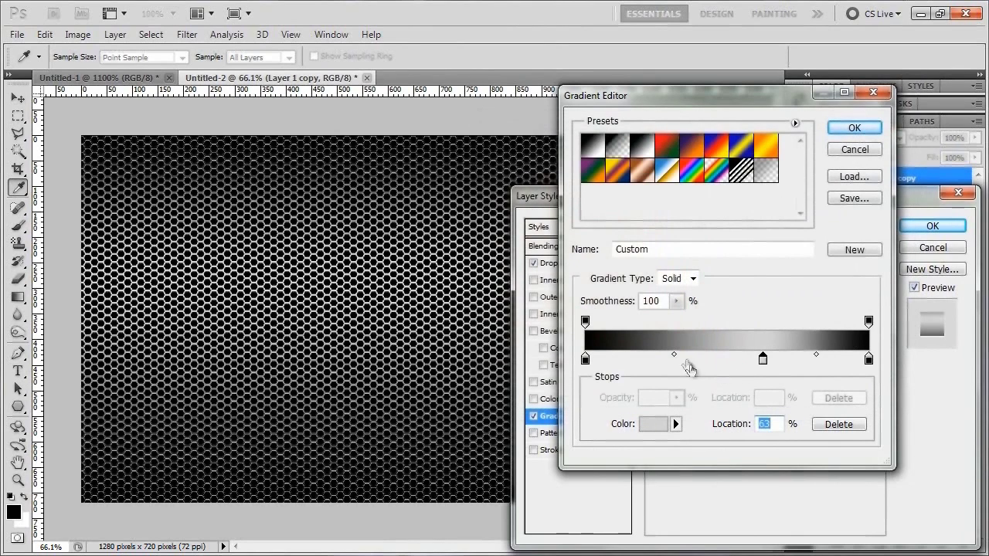
Step: Add a dark grey 3f3f3f stop at 31%, then apply the gradient overlay and drop shadow
left_click_drag(701, 360, 674, 357)
left_click(656, 428)
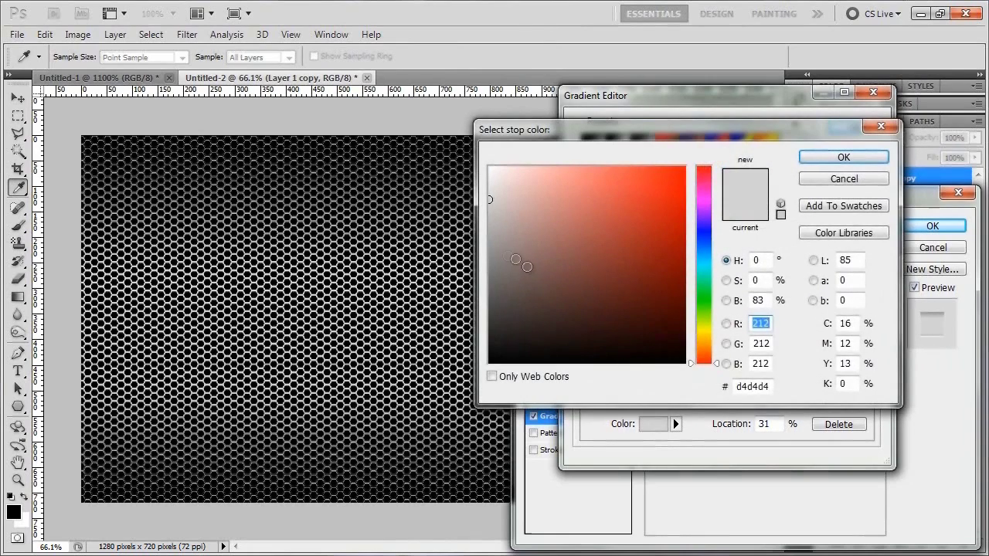
left_click_drag(520, 263, 451, 290)
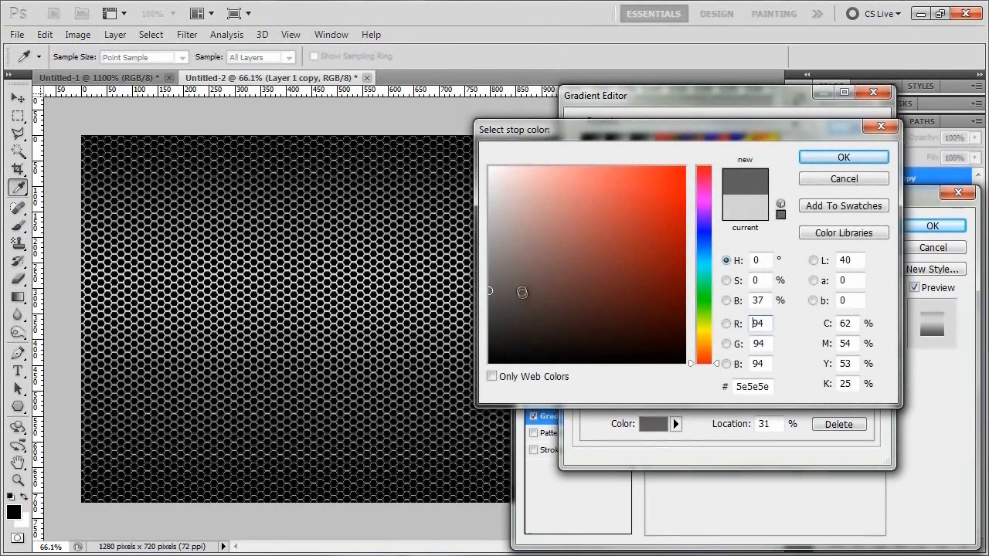
left_click_drag(523, 292, 467, 310)
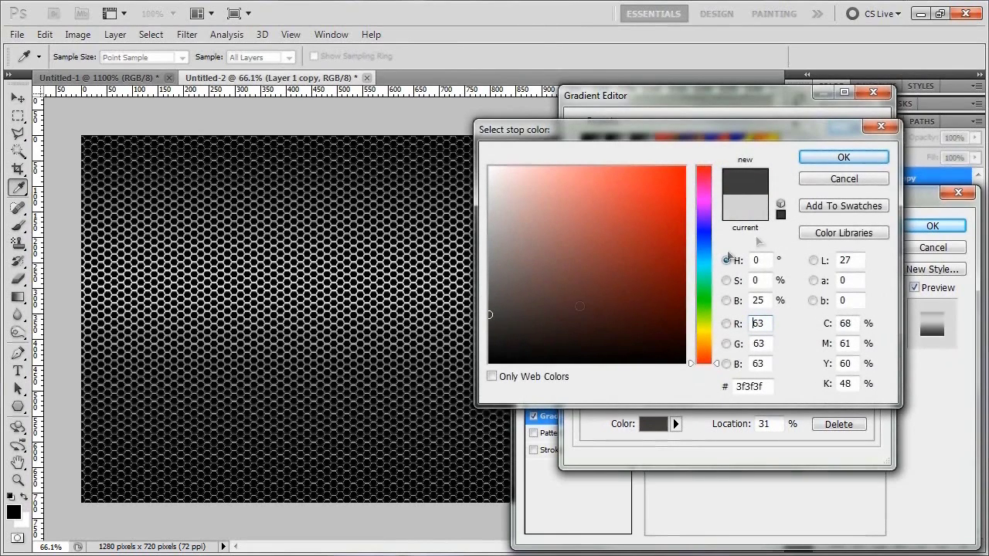
left_click(823, 159)
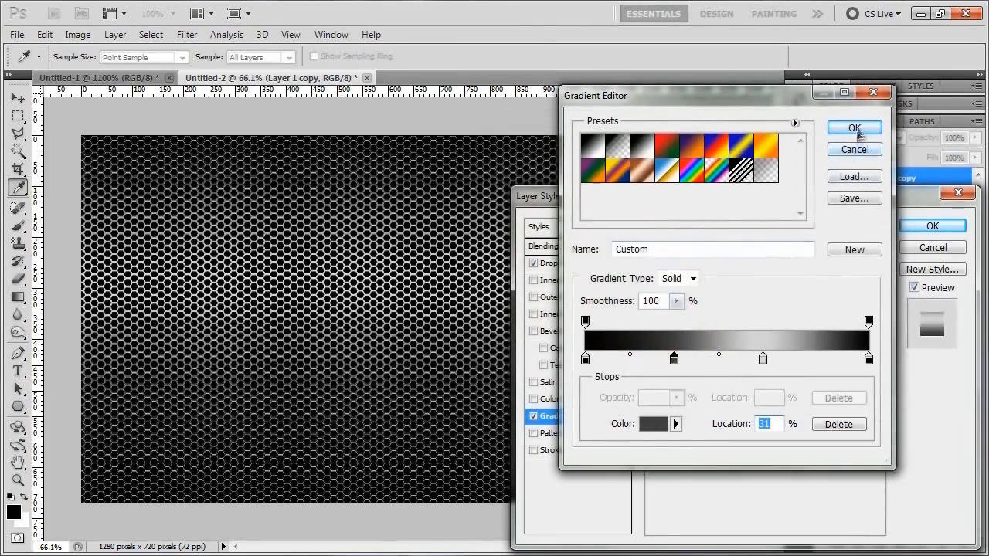
left_click(857, 131)
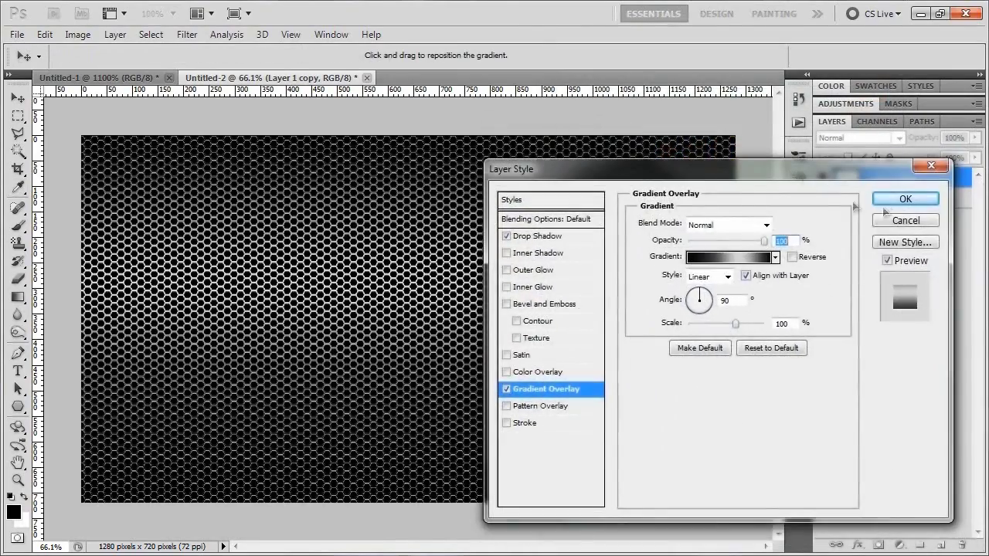
key("Return")
key("ctrl+1")
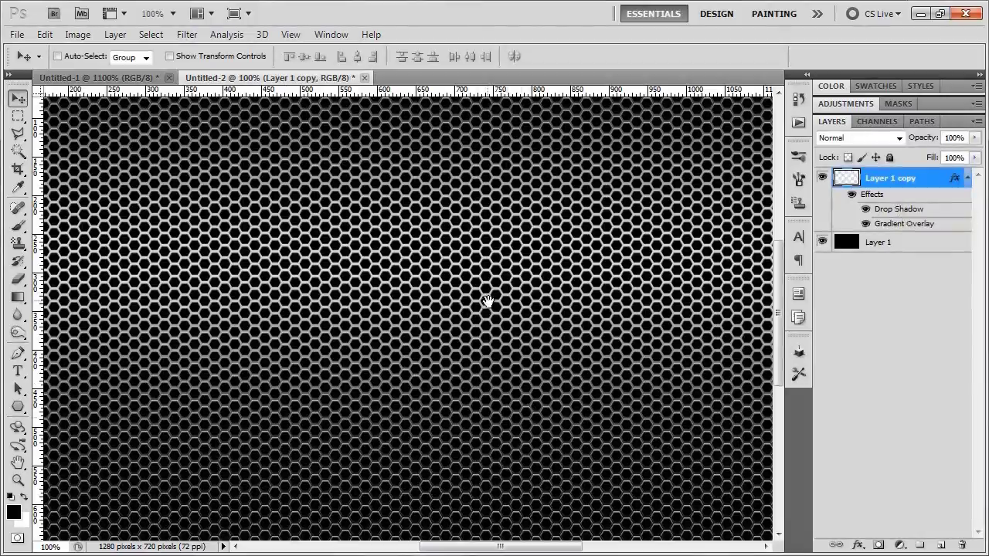
left_click_drag(440, 387, 441, 287)
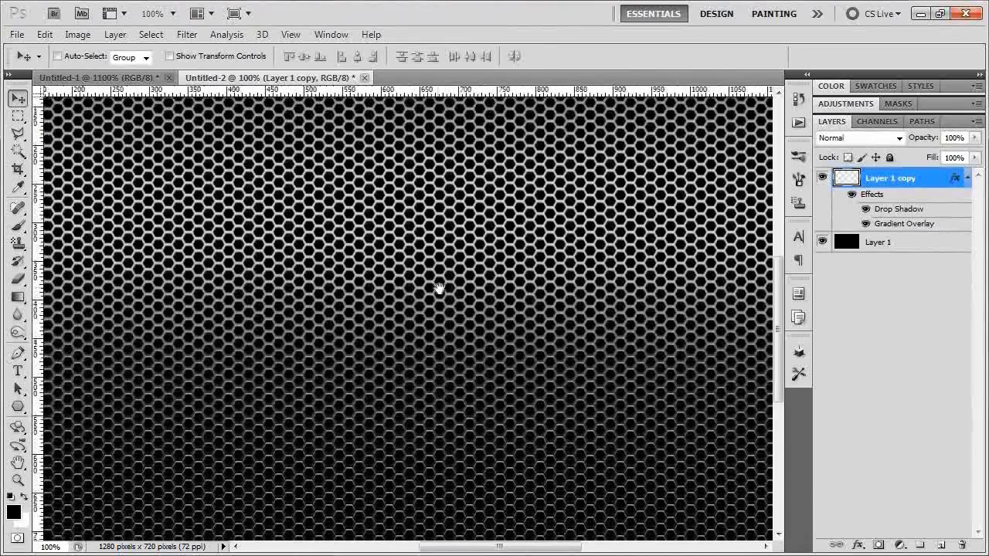
double_click(902, 224)
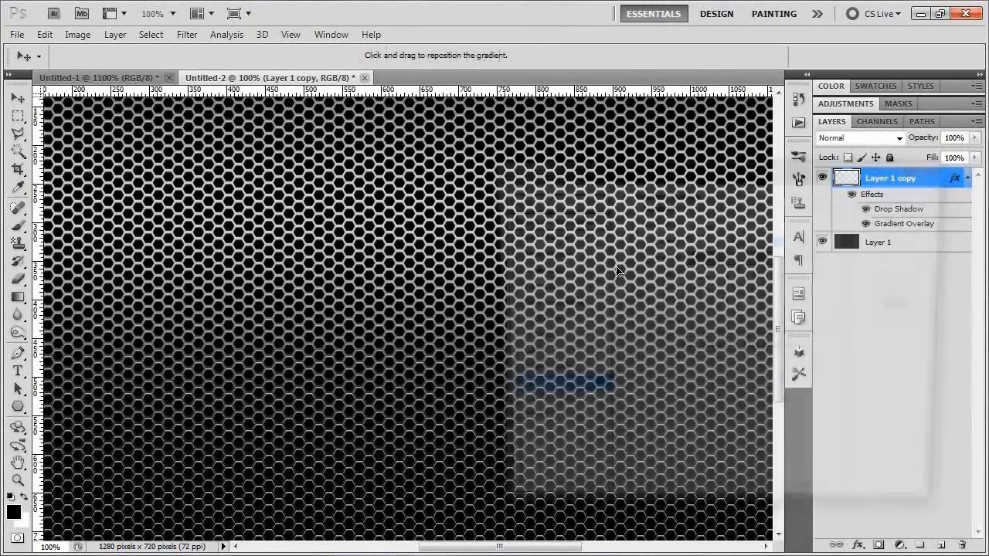
left_click(738, 267)
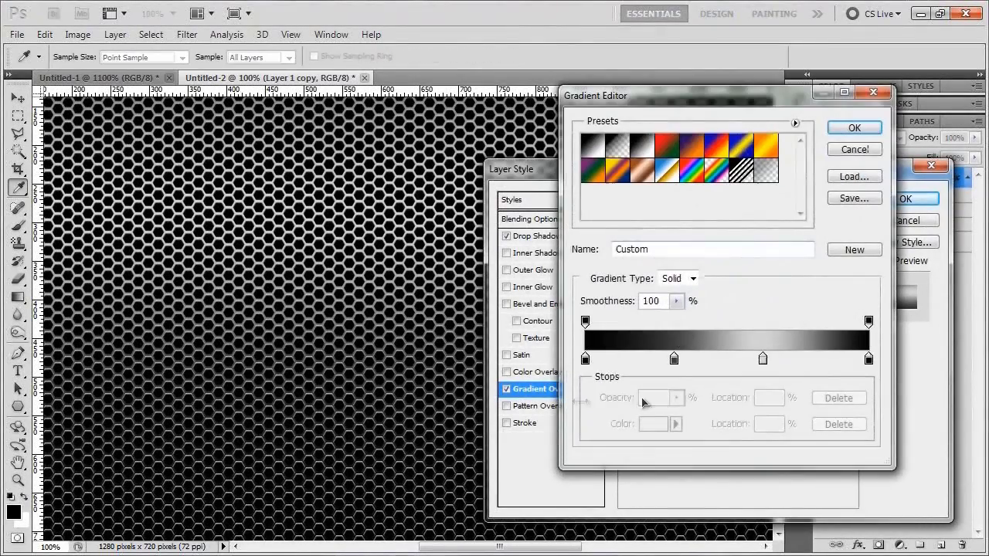
left_click(584, 361)
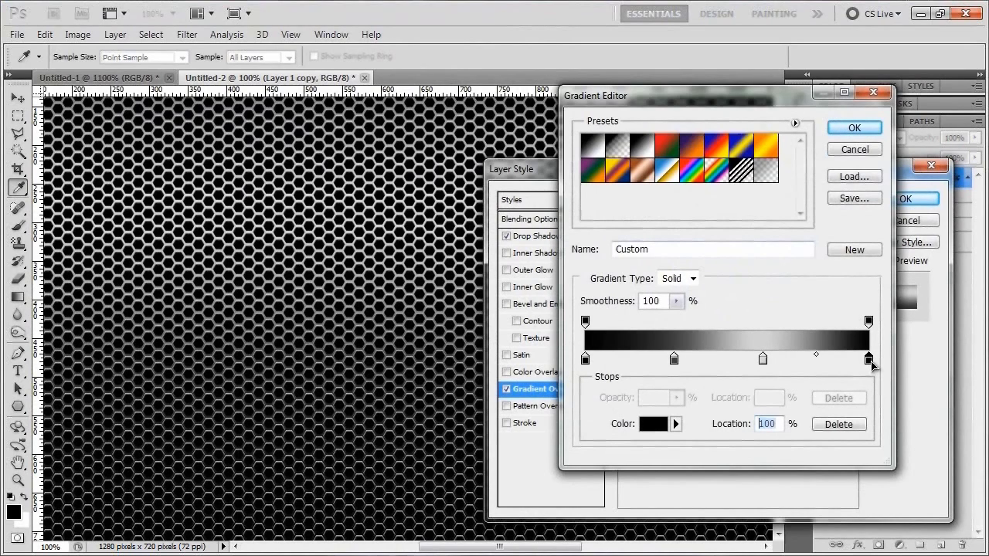
left_click(764, 360)
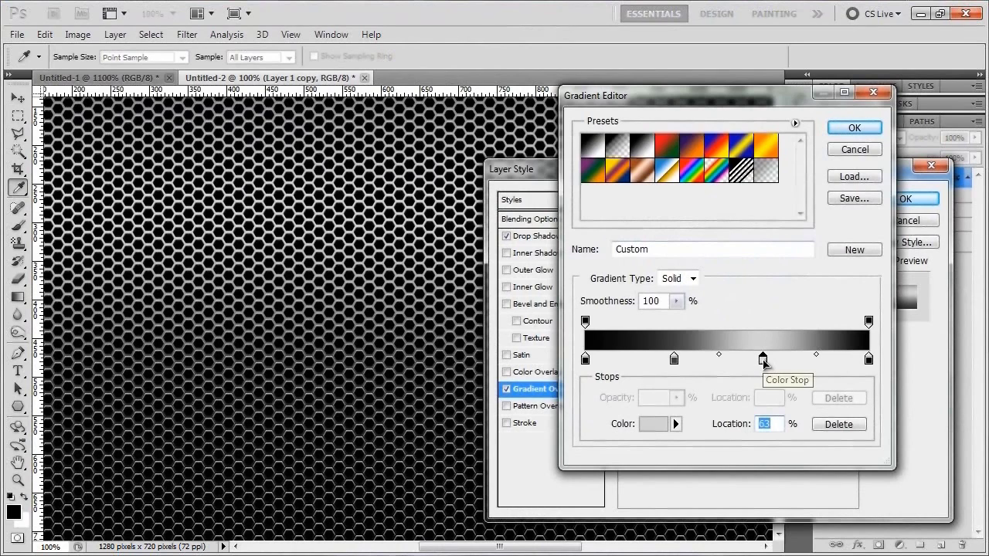
double_click(763, 361)
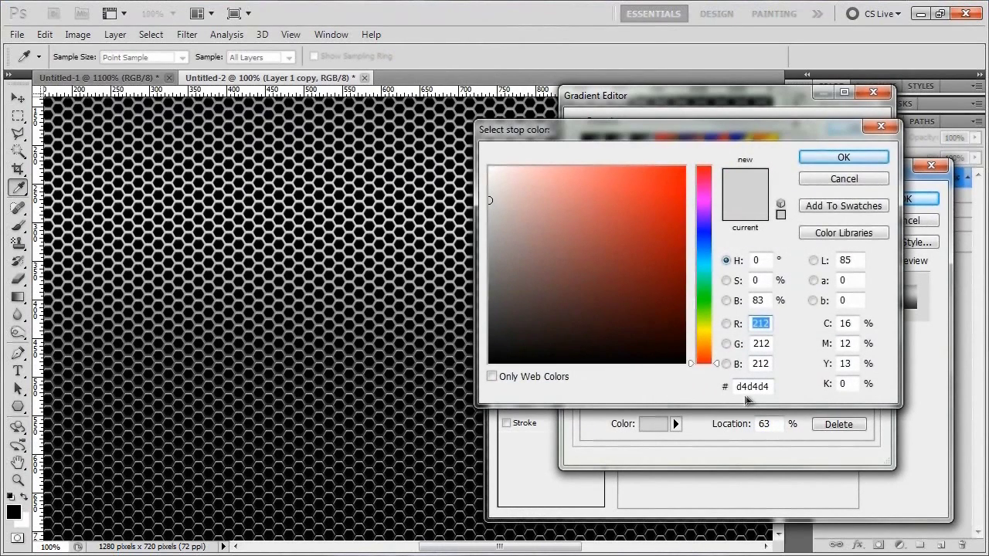
left_click(871, 180)
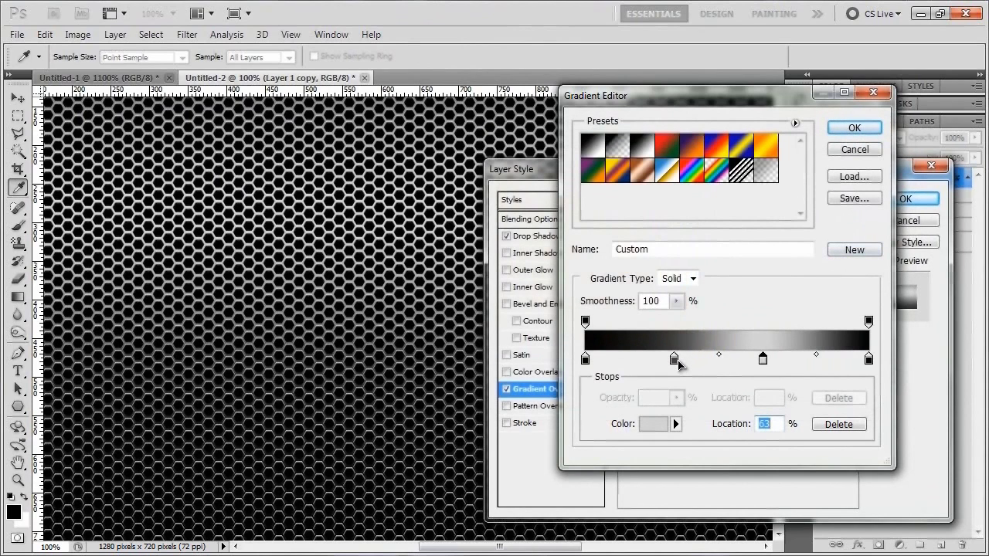
double_click(675, 360)
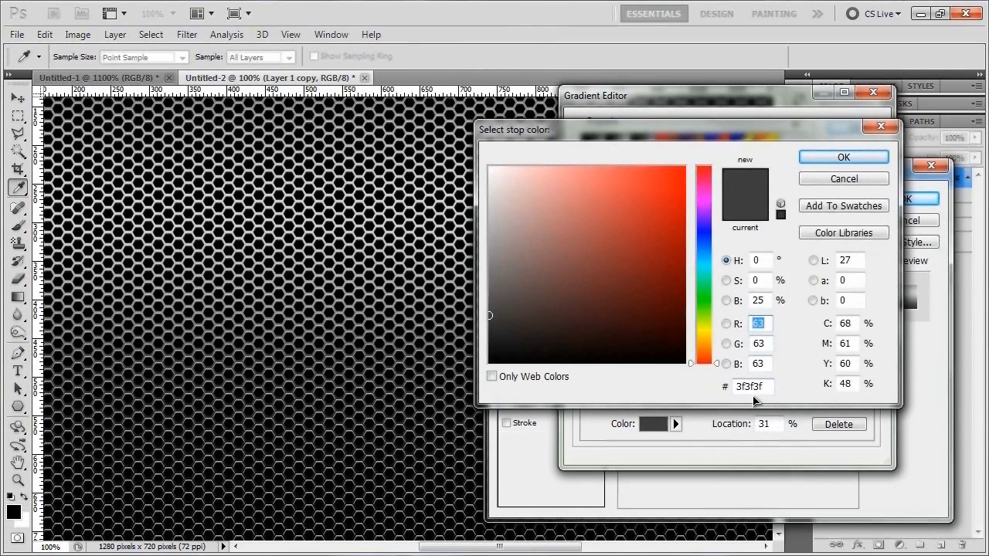
left_click(844, 158)
left_click(865, 127)
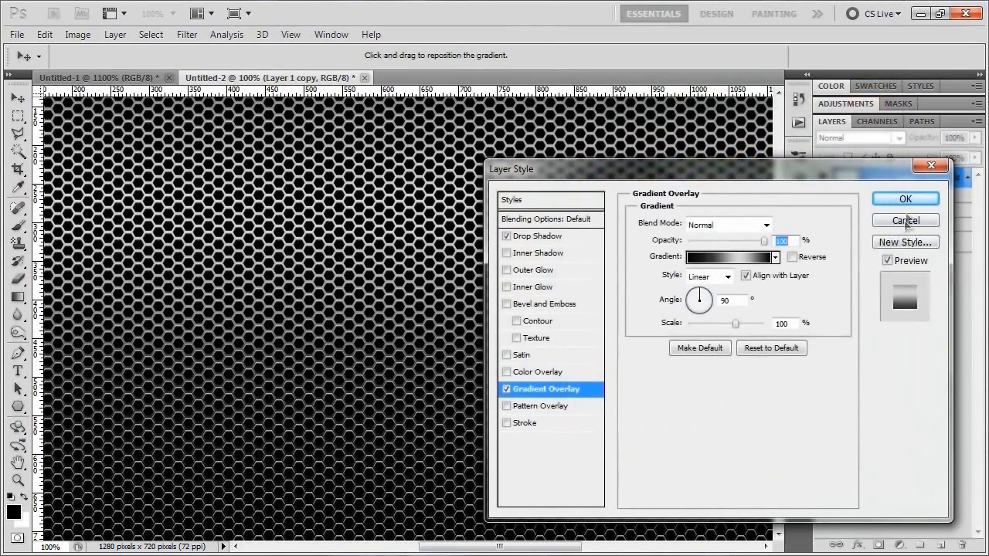
left_click(906, 199)
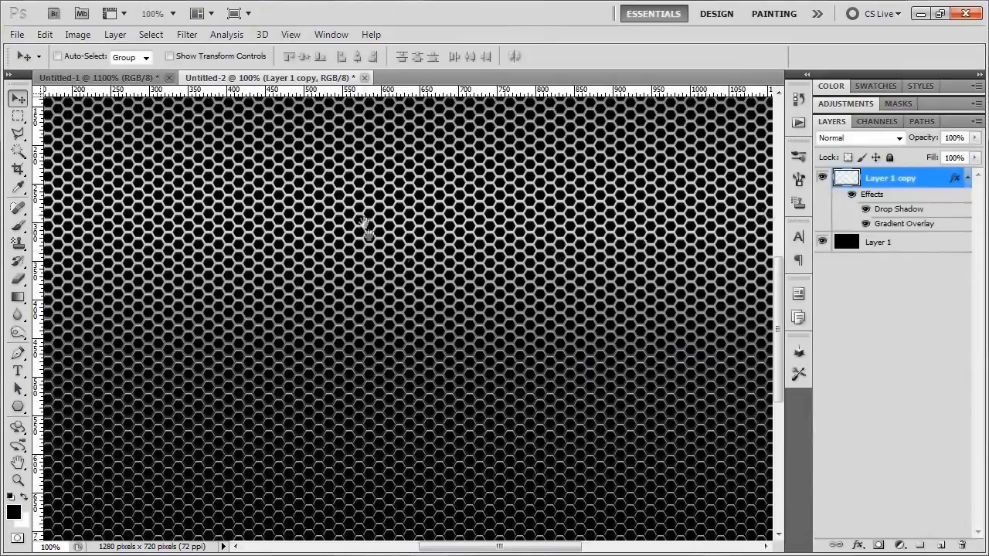
left_click_drag(366, 226, 567, 349)
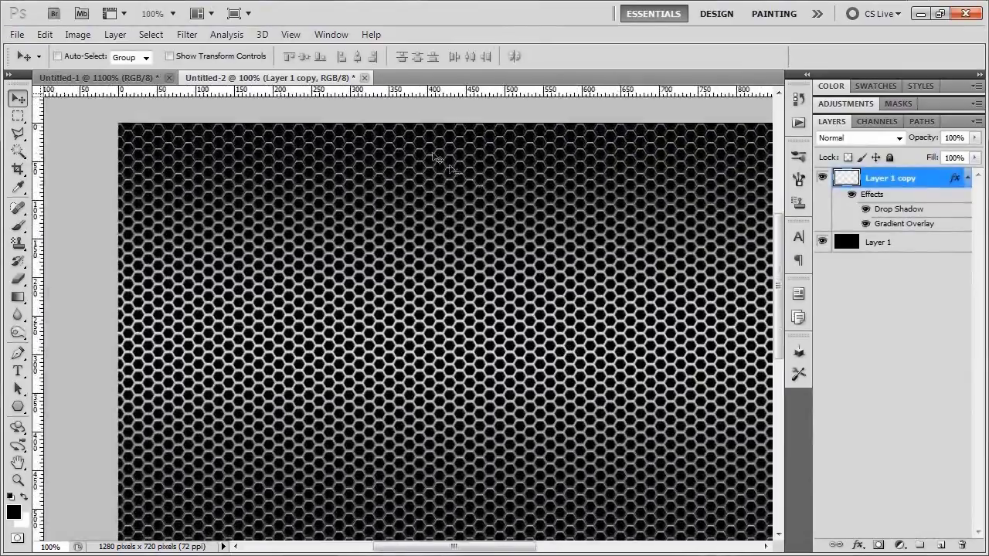
scroll(434, 157, "up", 5)
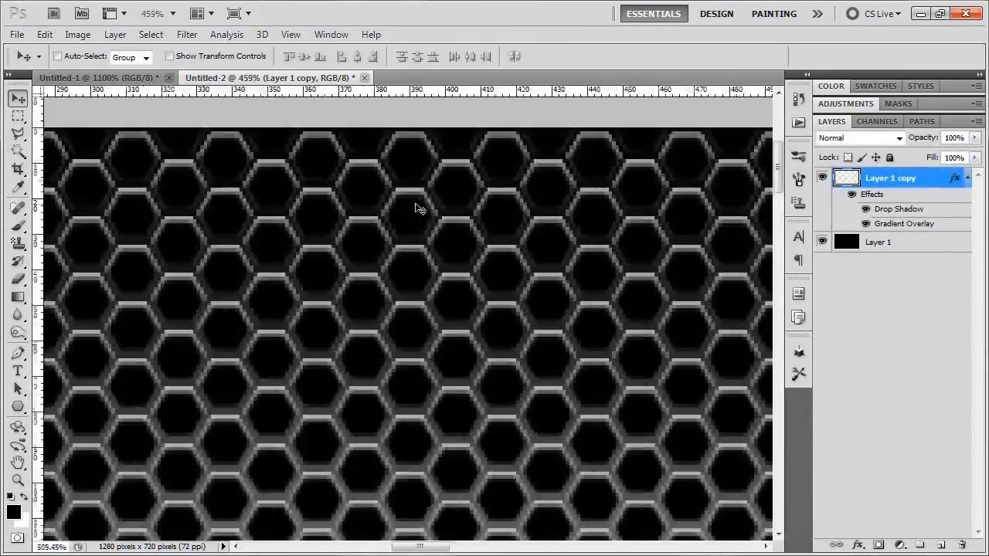
scroll(415, 209, "up", 1)
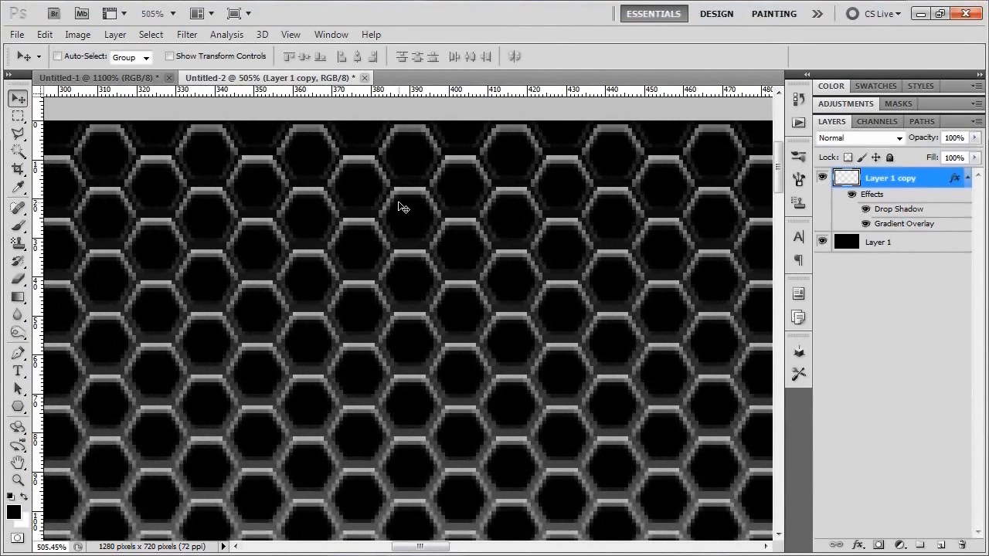
scroll(592, 311, "down", 2)
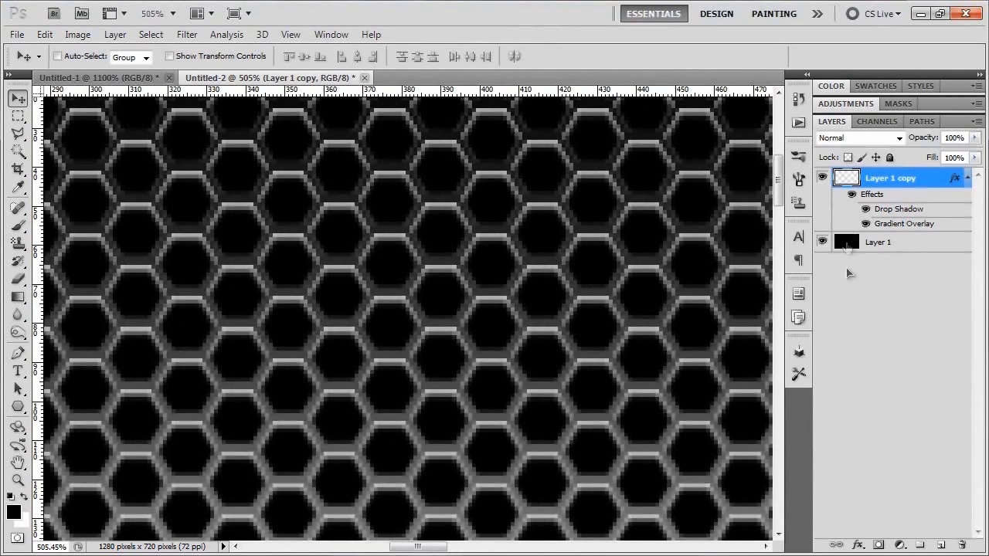
left_click(865, 210)
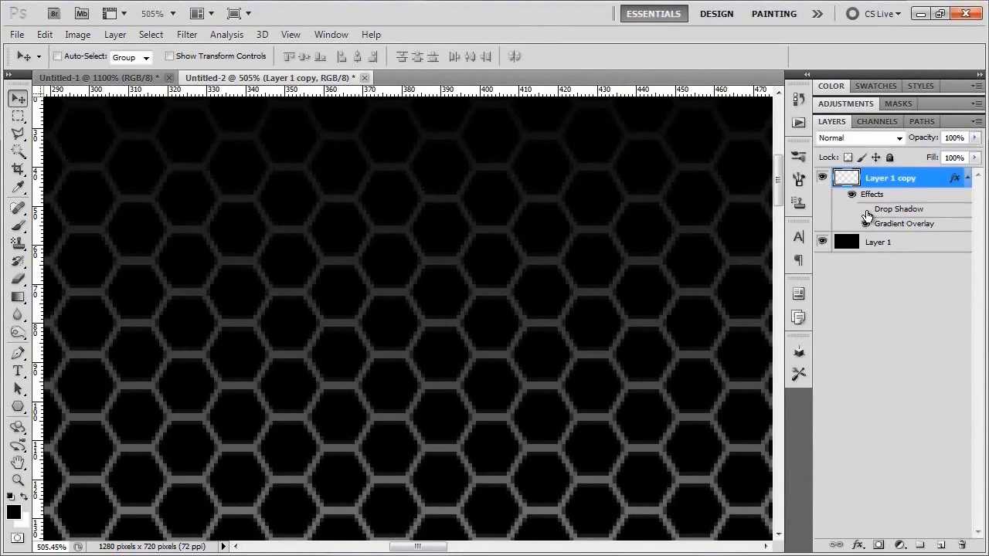
left_click(867, 211)
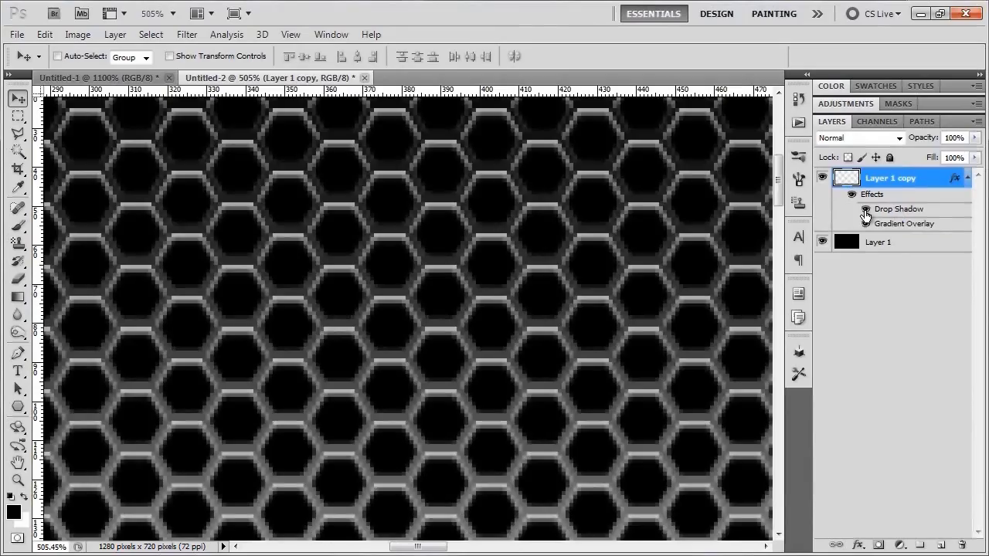
key("ctrl+1")
left_click_drag(618, 495, 517, 308)
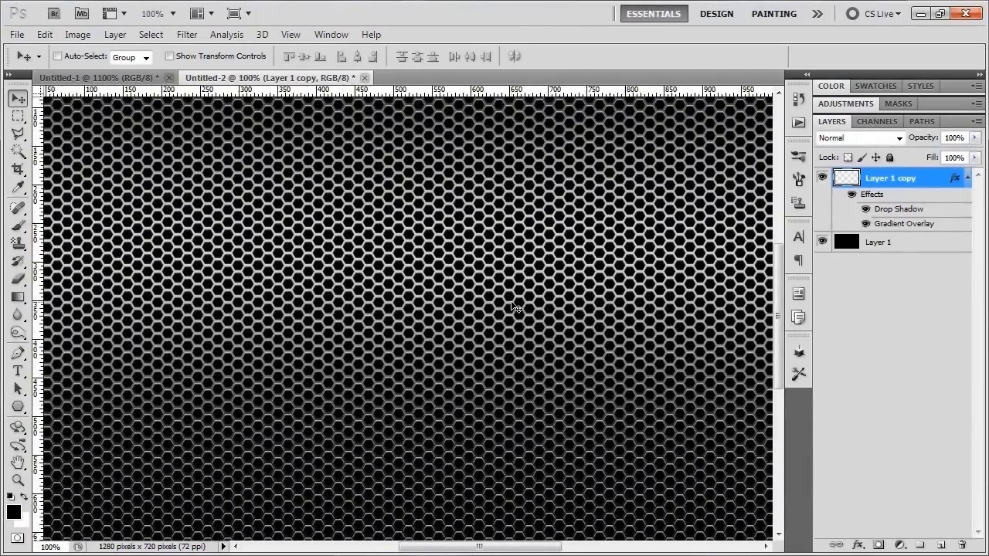
Step: Re-centre the canvas at 100% zoom and show the hex grille in Full Screen Mode
key("ctrl+0")
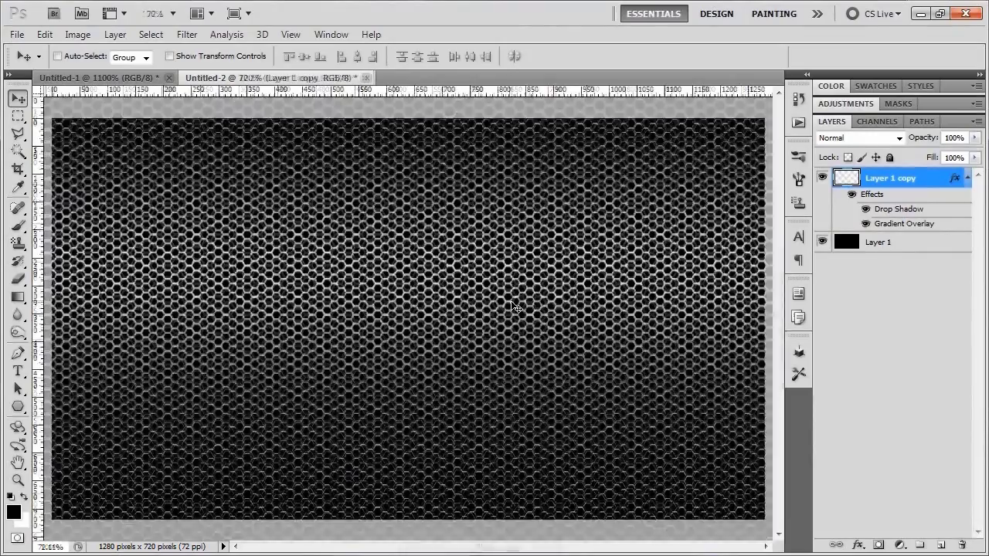
key("ctrl+1")
key("f")
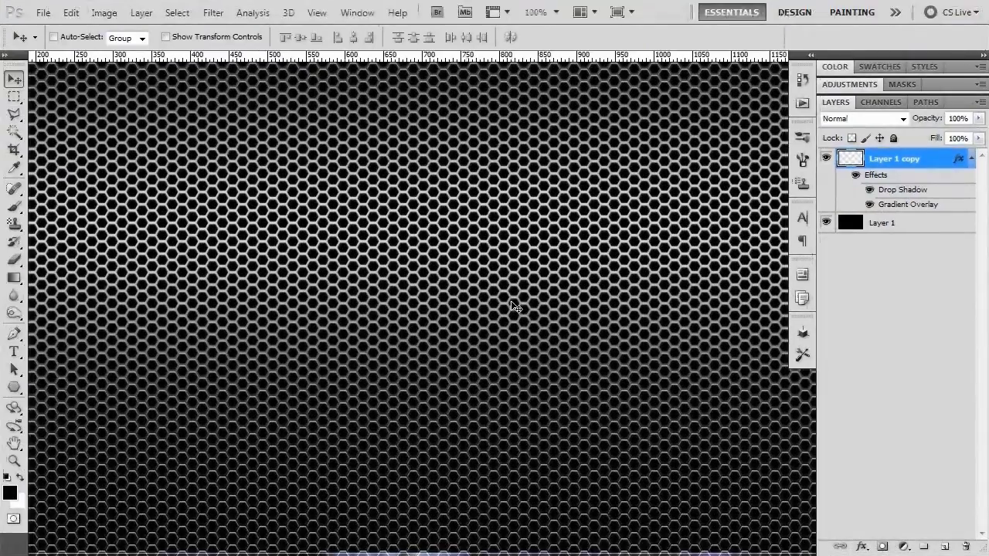